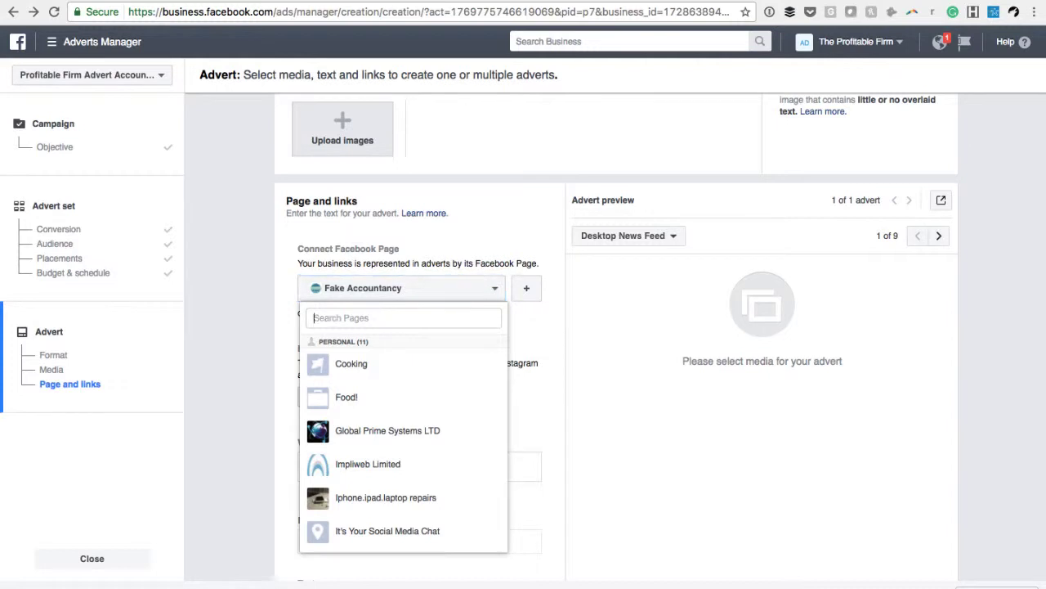
# Connect The Profitable Firm as the advert's Facebook Page, searching the page list for "profi"
pyautogui.write('profi')
pyautogui.click(413, 410)
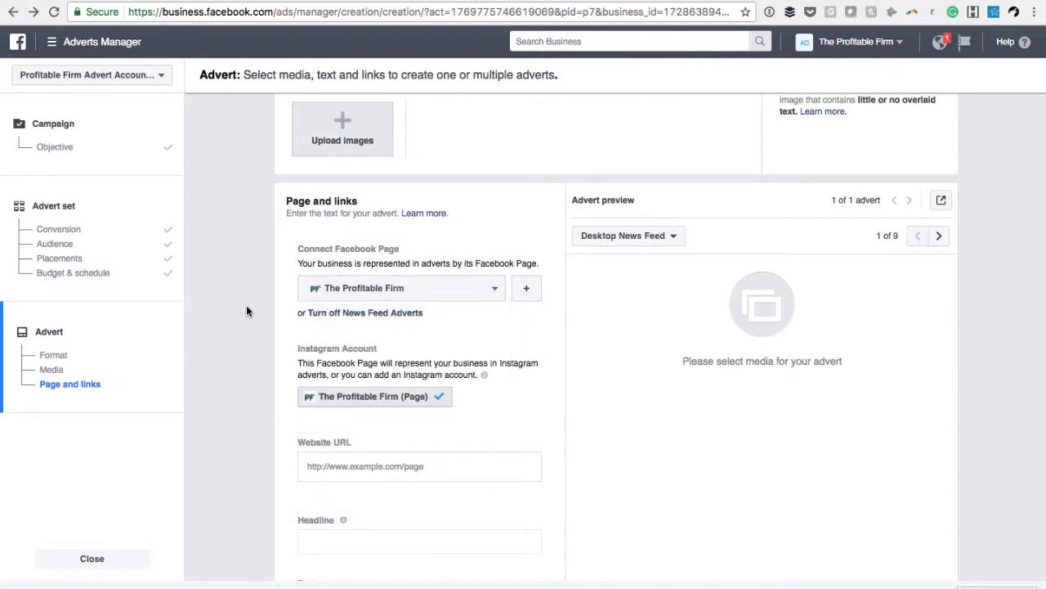
pyautogui.scroll(-1, 247, 310)
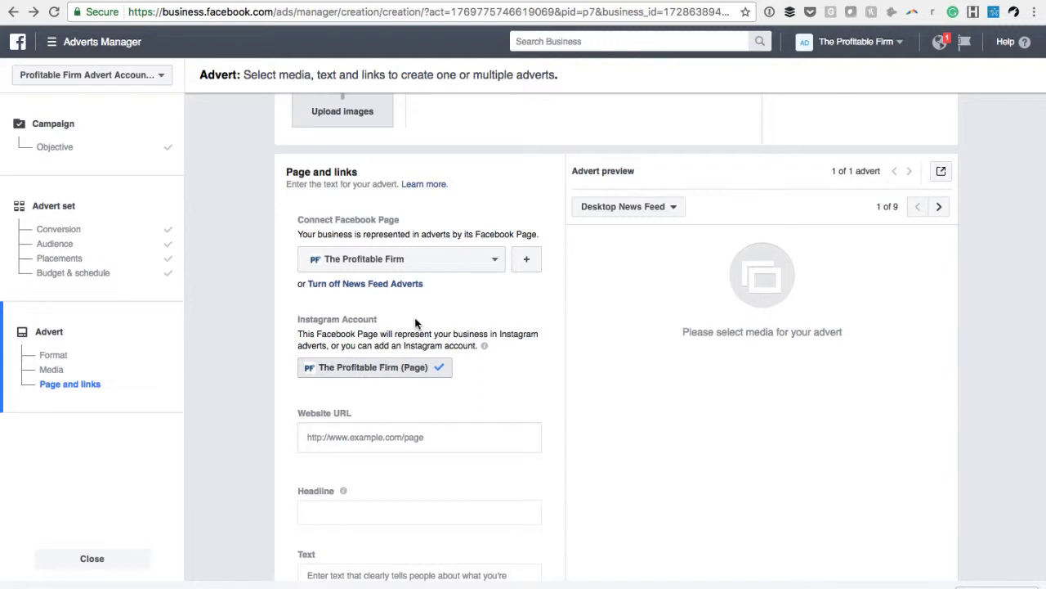
# Copy the web address of the "29 Content ideas for your accountancy firm" landing page from its browser tab
pyautogui.click(486, 0)
pyautogui.click(481, 71)
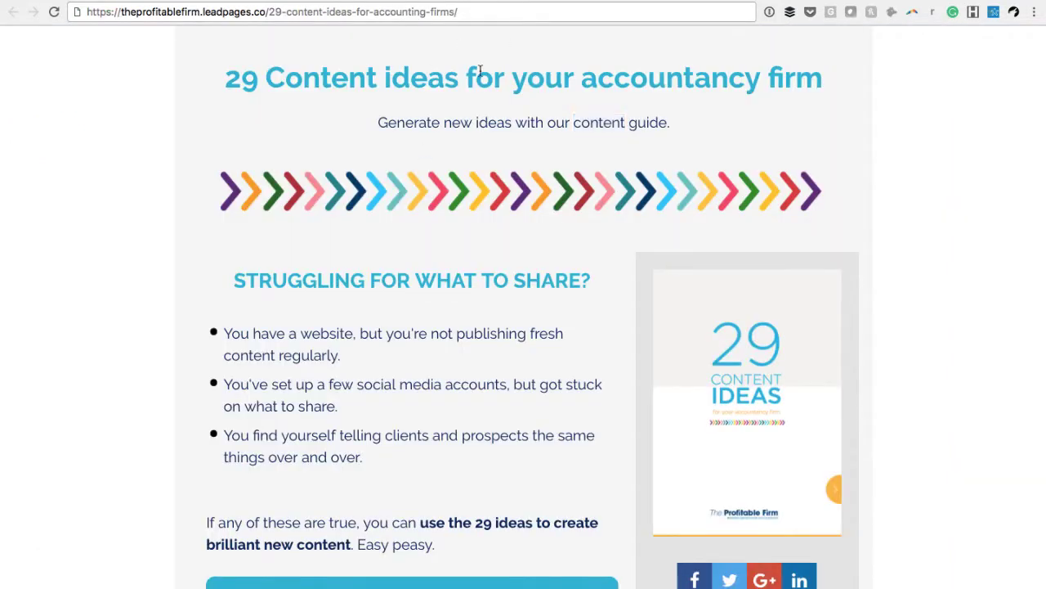
pyautogui.click(424, 9)
pyautogui.rightClick(424, 10)
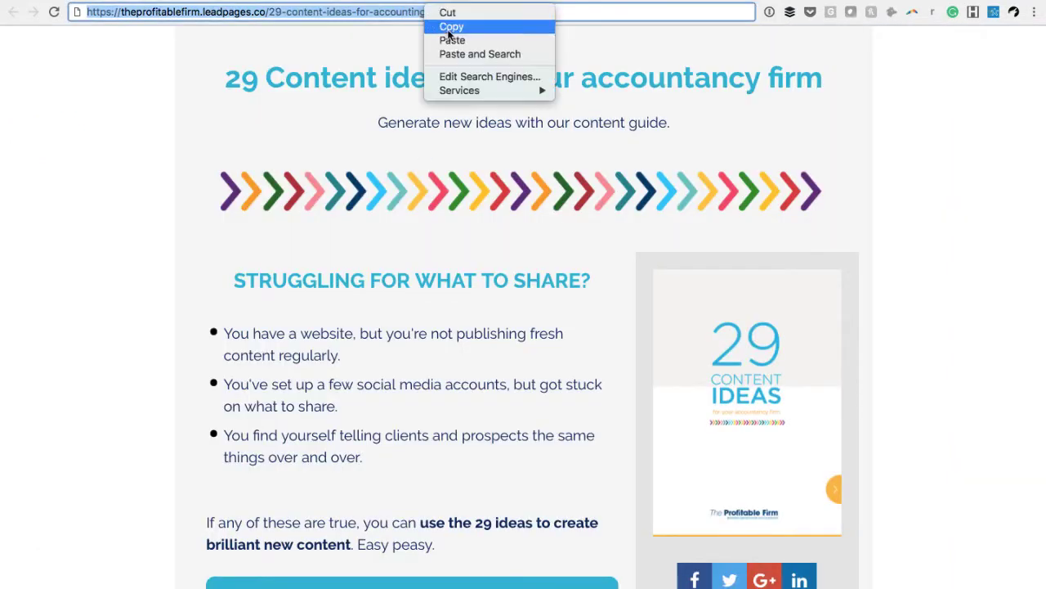
pyautogui.click(440, 25)
# Return to the advert form and paste the copied landing page address as the website URL
pyautogui.hotkey('ctrl', 'shift', 'Tab')
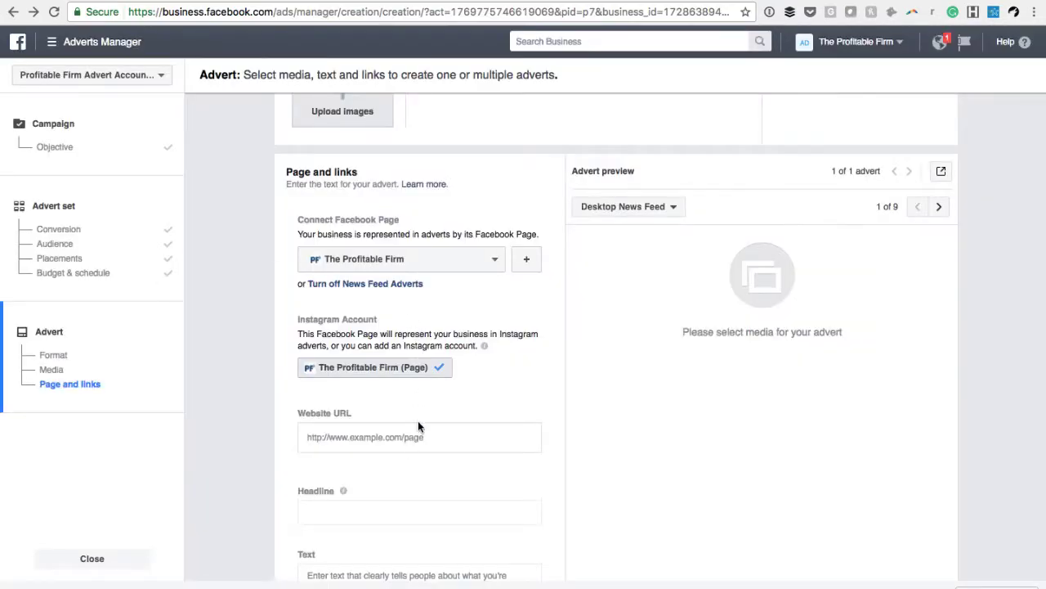
pyautogui.click(403, 439)
pyautogui.rightClick(363, 439)
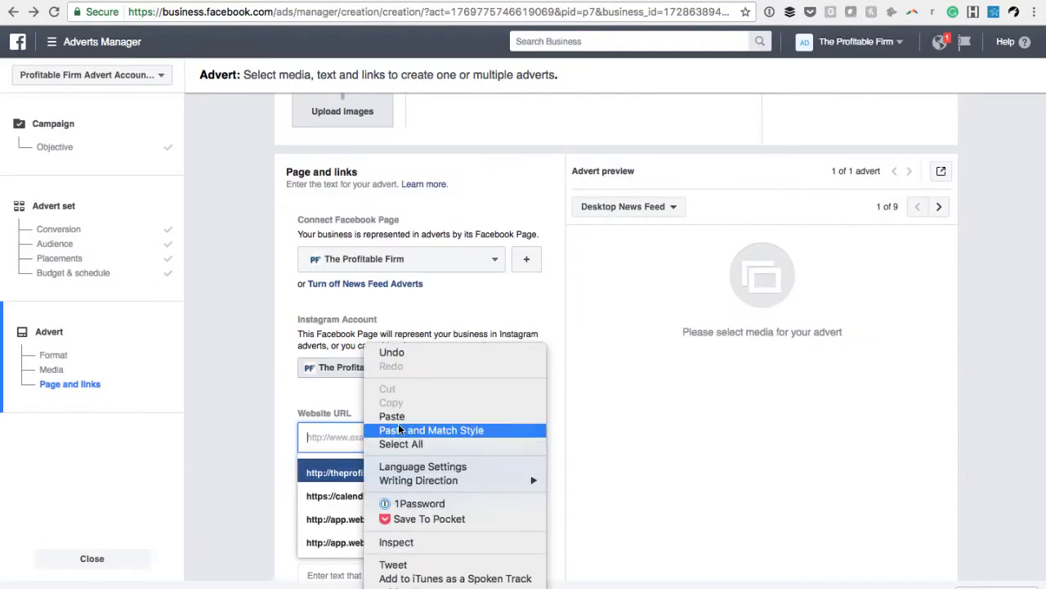
pyautogui.click(392, 417)
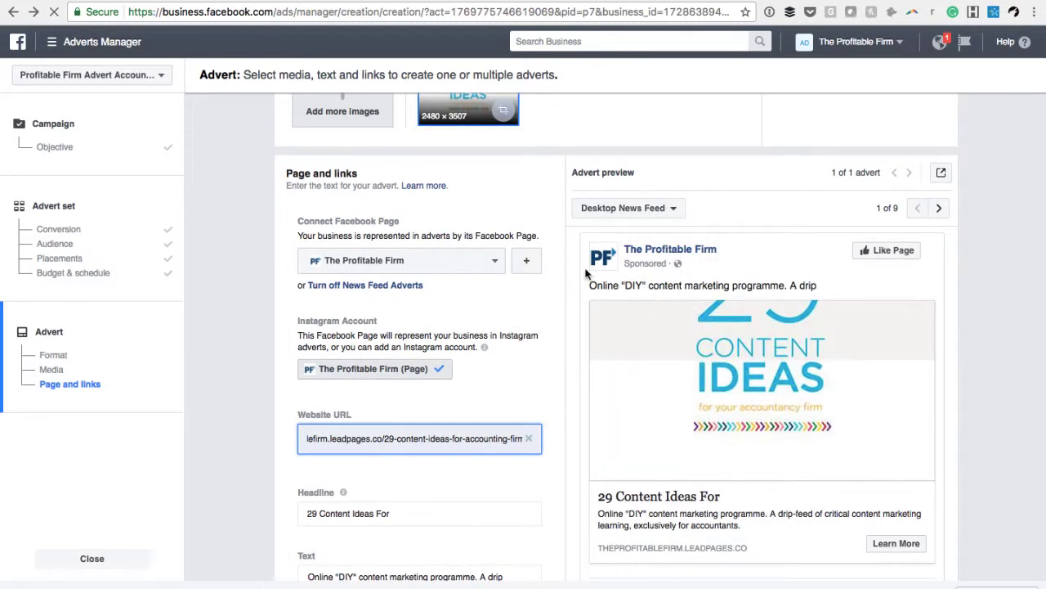
# Remove the 2480 × 3507 "29 Content Ideas" cover image from the advert's images
pyautogui.scroll(-1, 491, 392)
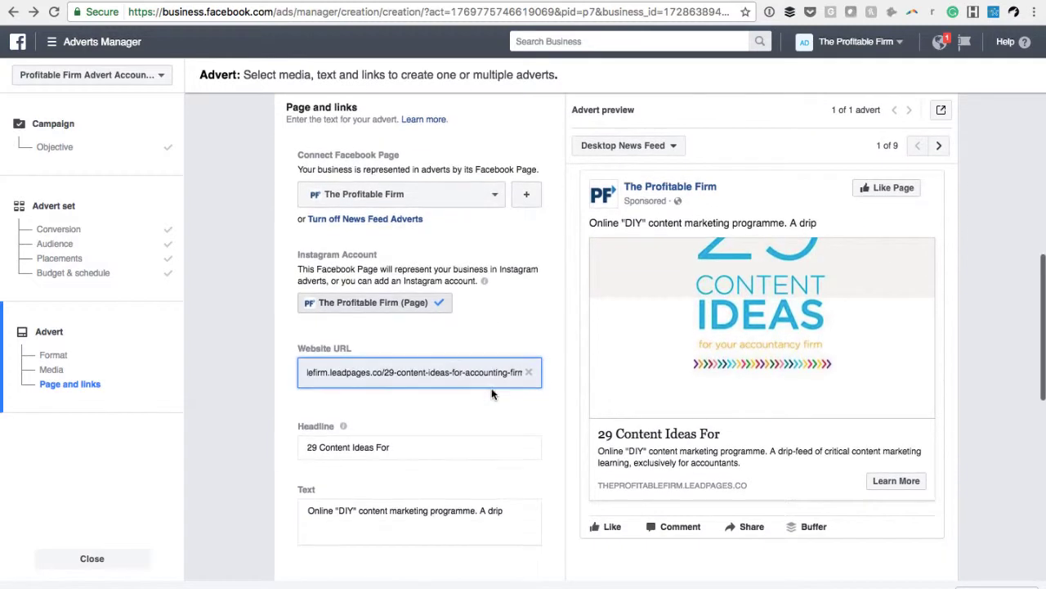
pyautogui.scroll(3, 491, 393)
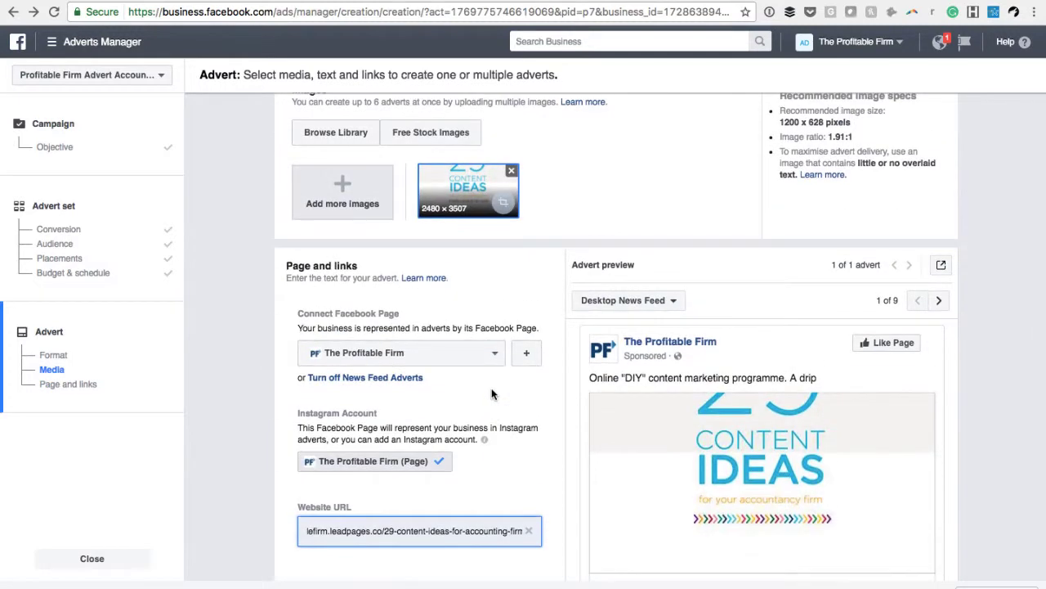
pyautogui.moveTo(701, 407)
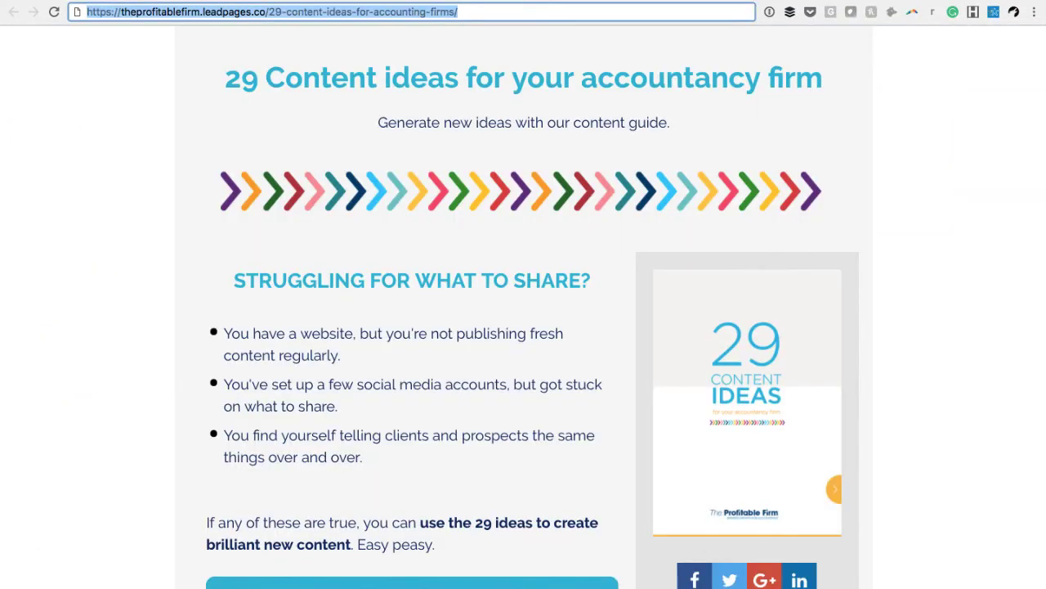
pyautogui.hotkey('ctrl', 'v')
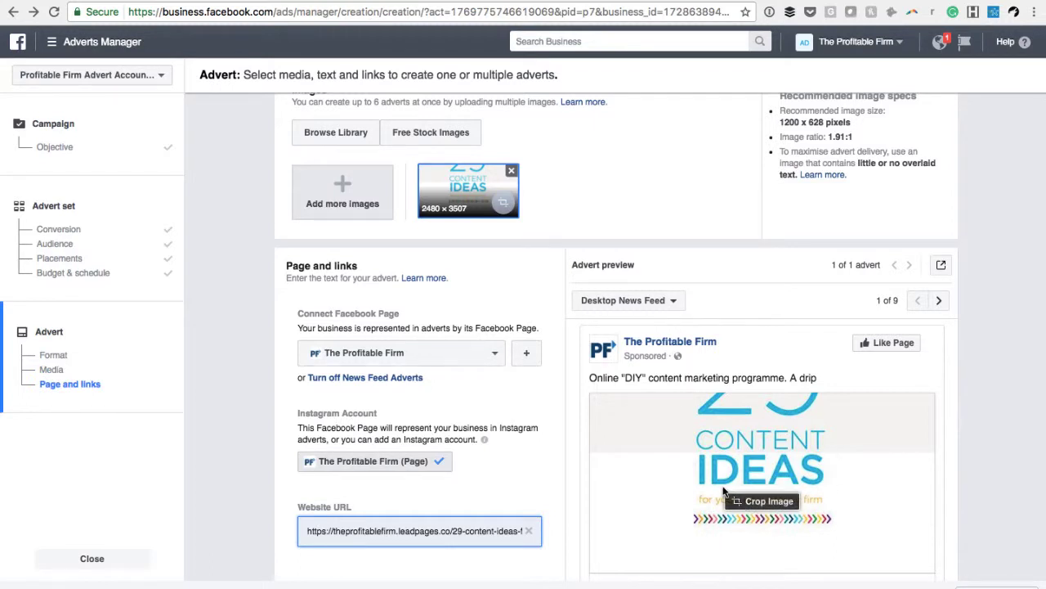
pyautogui.click(511, 173)
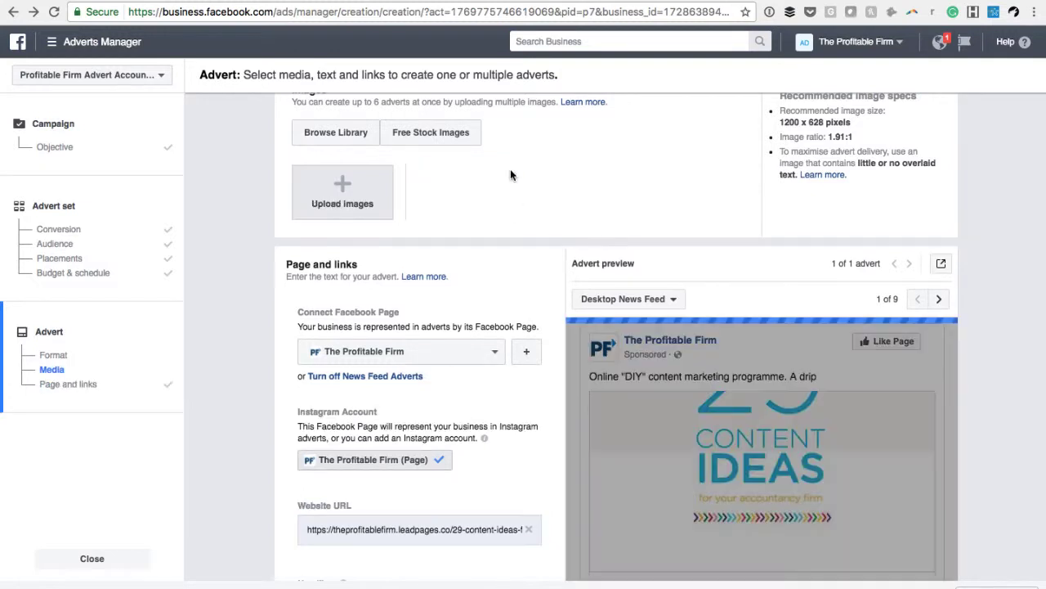
# Upload the desktop images accounting lead gen 1, accounting lead gen 2.jpg and accounting lead gen 3.jpg to the advert
pyautogui.click(375, 187)
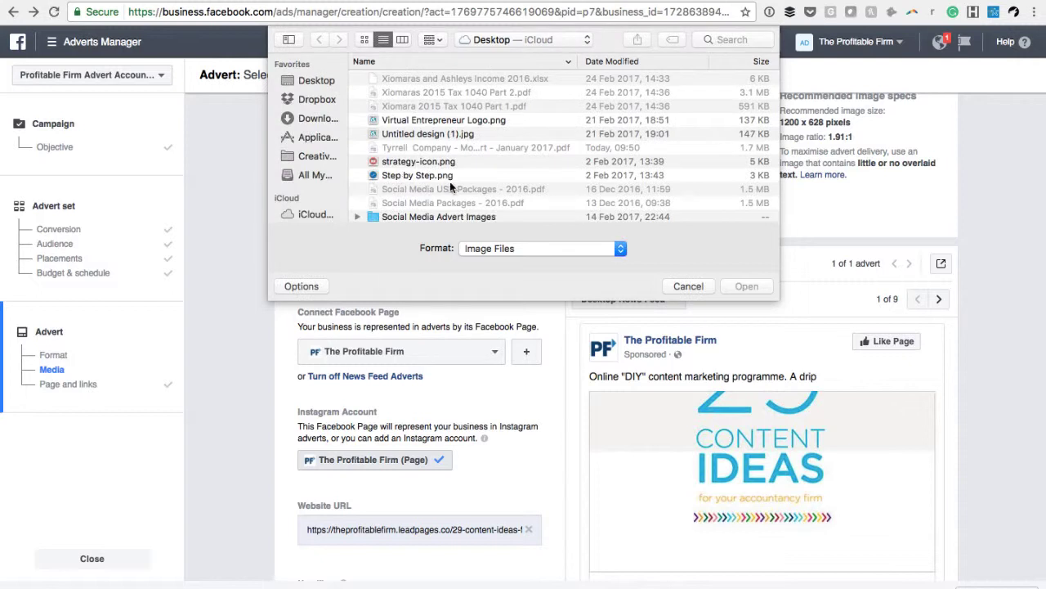
pyautogui.scroll(-5, 450, 187)
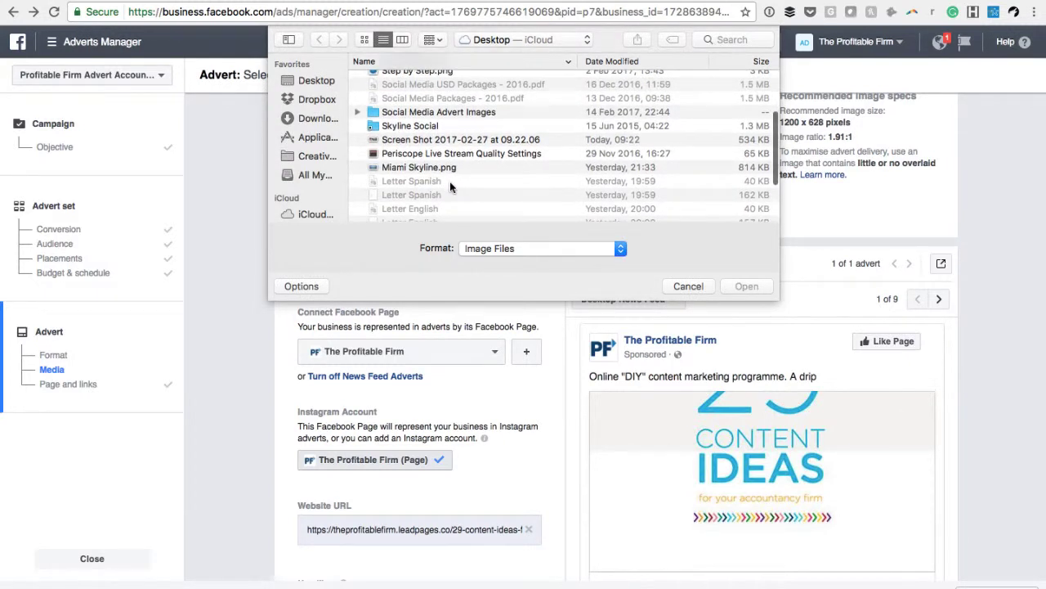
pyautogui.scroll(-5, 450, 181)
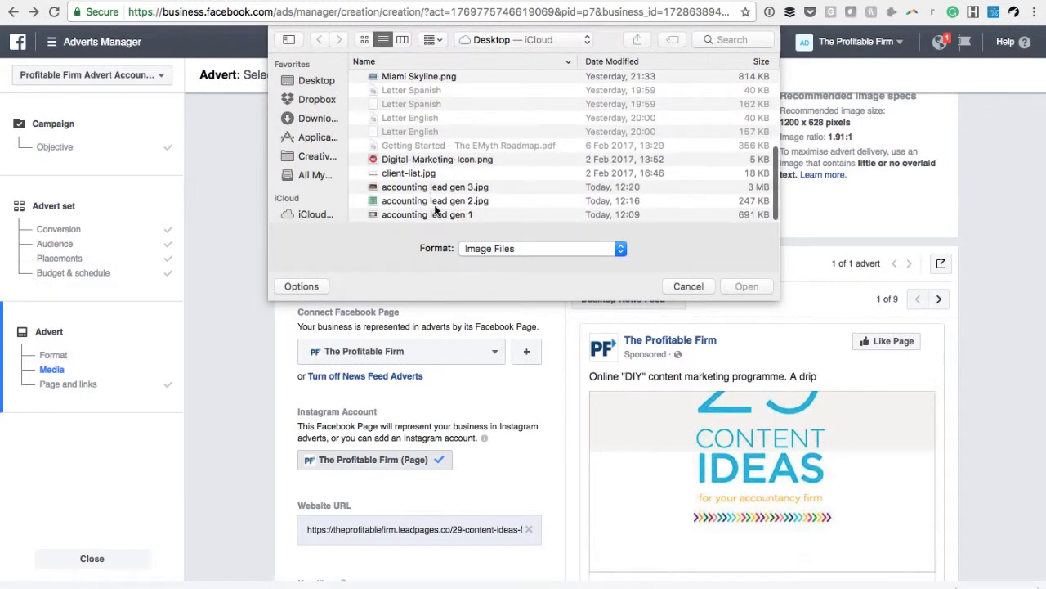
pyautogui.click(438, 213)
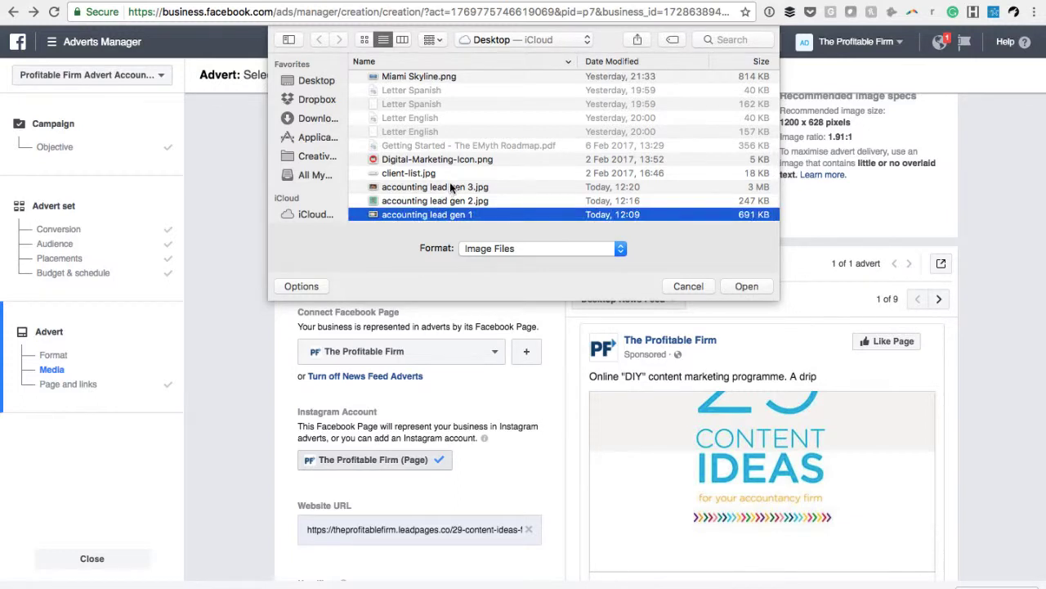
pyautogui.keyDown('shift'); pyautogui.click(453, 186); pyautogui.keyUp('shift')
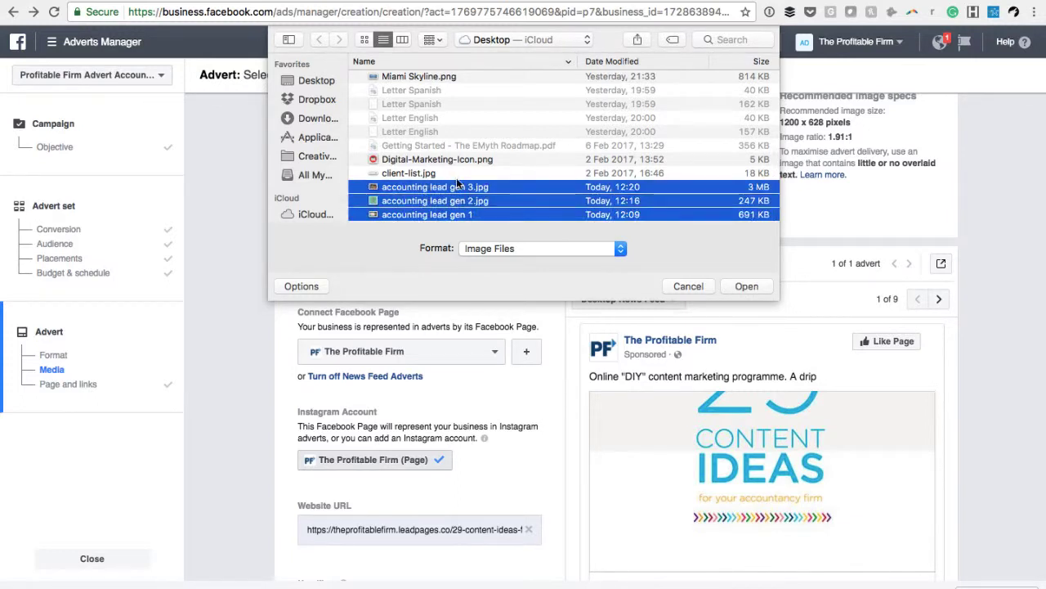
pyautogui.click(746, 286)
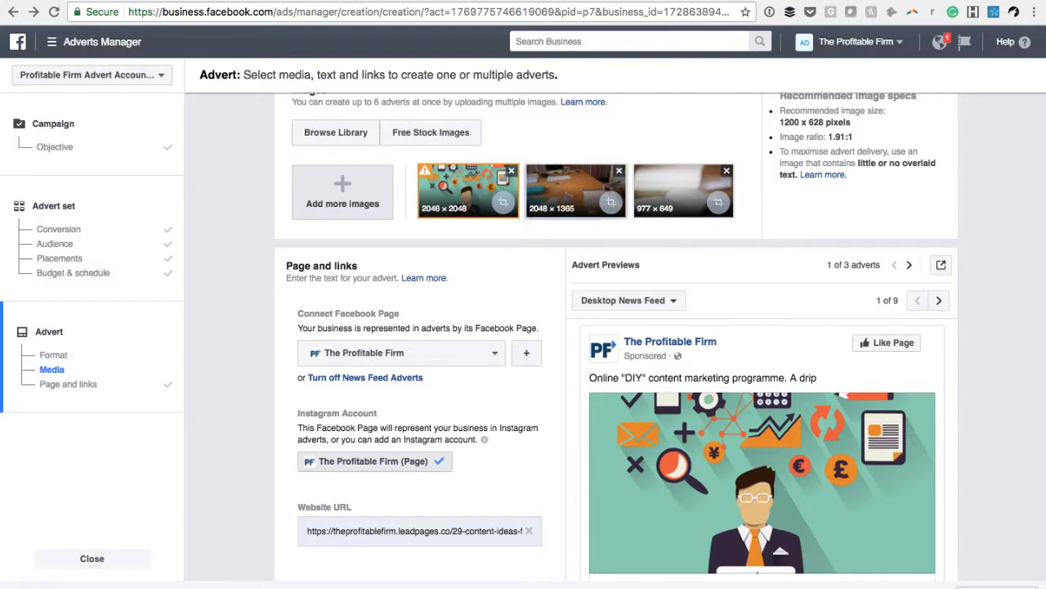
# Look through the Desktop News Feed previews of the three adverts and read the notice on the first image
pyautogui.scroll(-2, 781, 260)
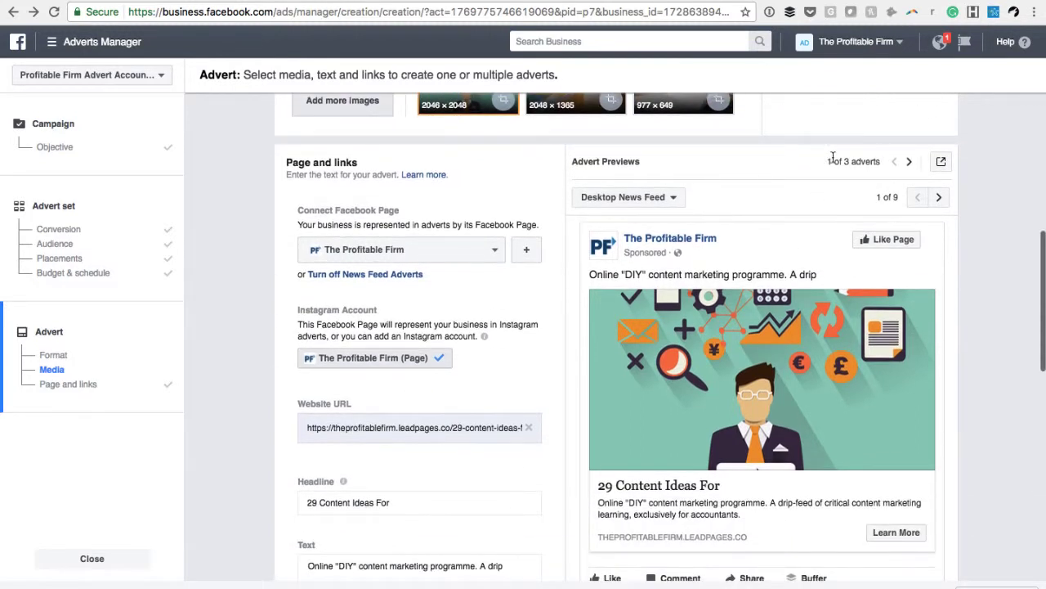
pyautogui.click(908, 162)
pyautogui.click(907, 163)
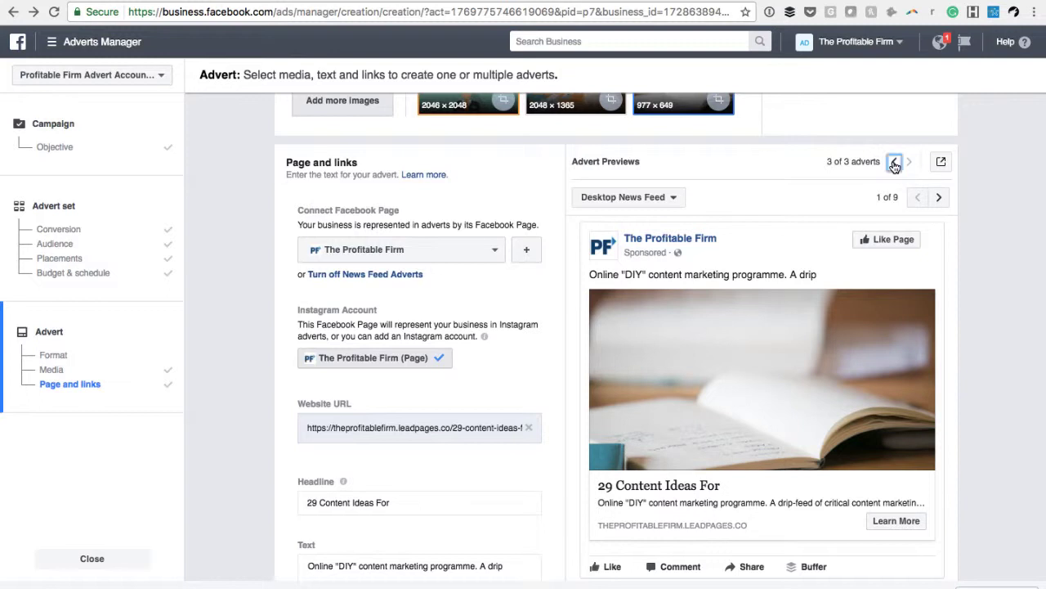
pyautogui.click(895, 163)
pyautogui.click(896, 162)
pyautogui.scroll(2, 761, 204)
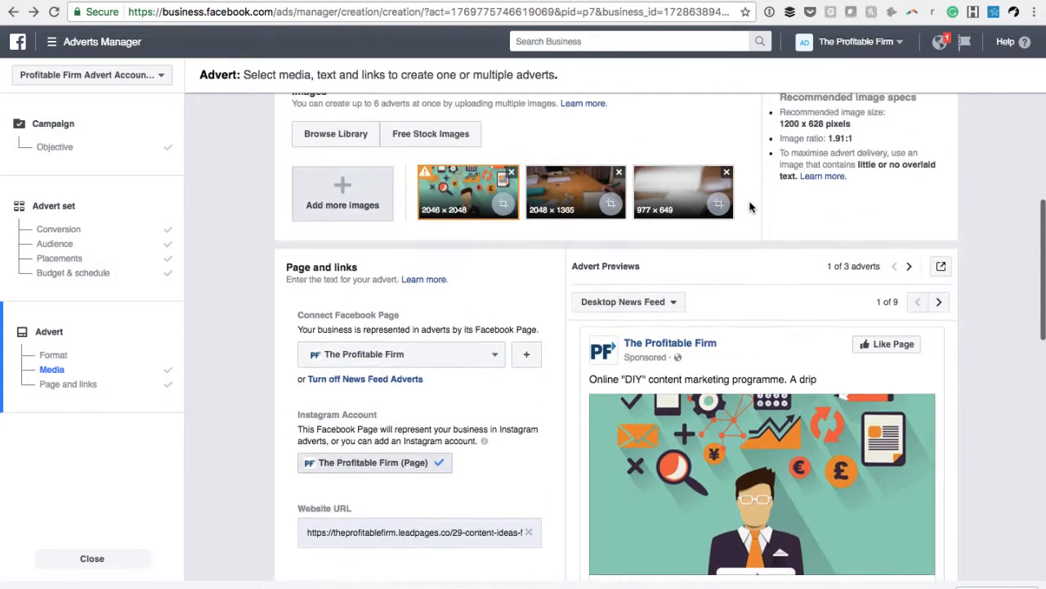
pyautogui.moveTo(424, 178)
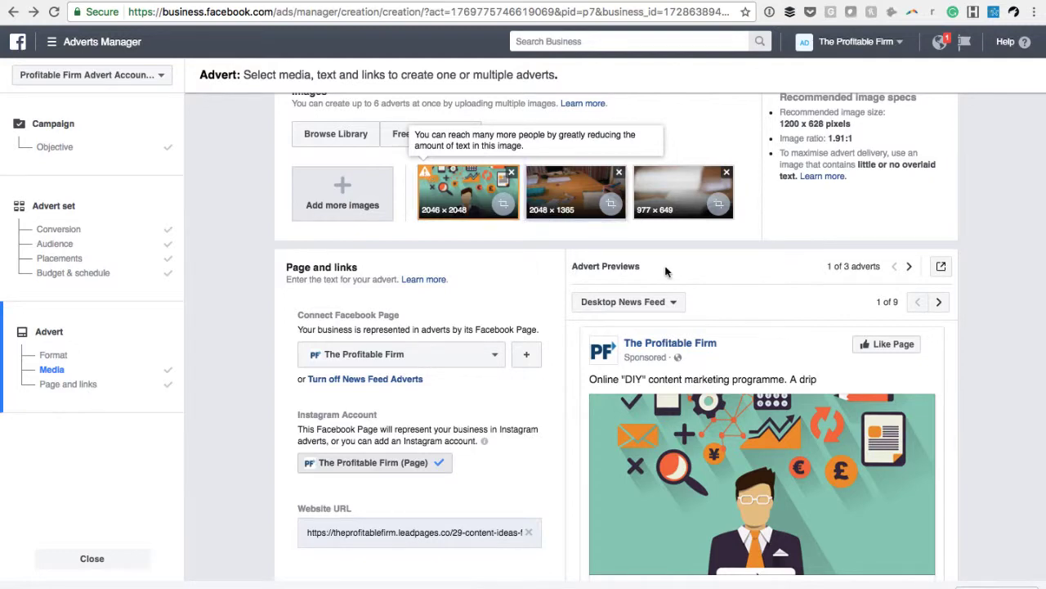
# Move the crop area of the green accounting illustration up to frame the icons above the man
pyautogui.scroll(-1, 740, 369)
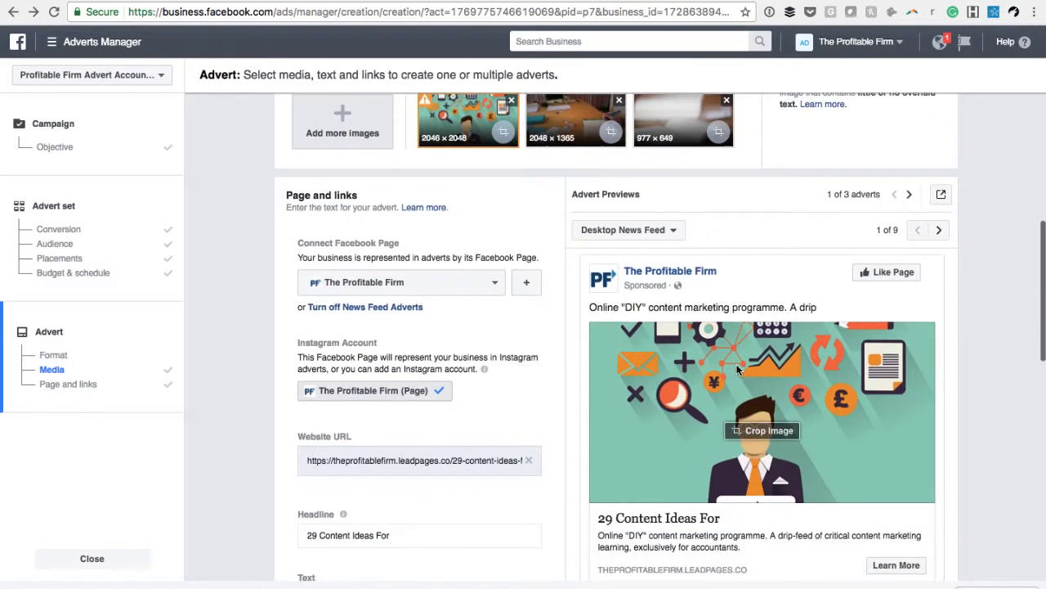
pyautogui.click(756, 430)
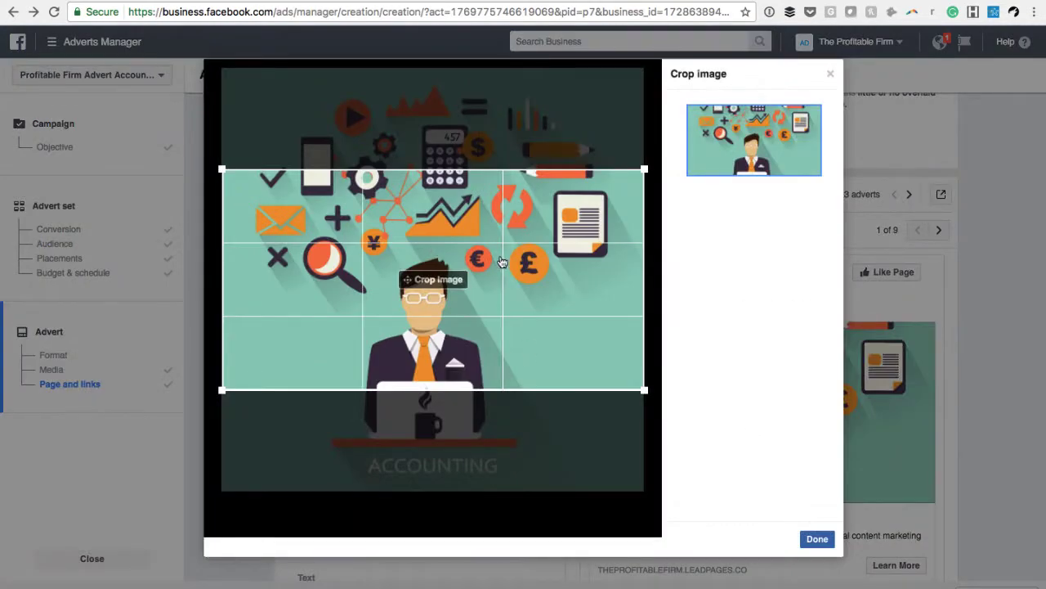
pyautogui.moveTo(503, 262); pyautogui.dragTo(482, 173)
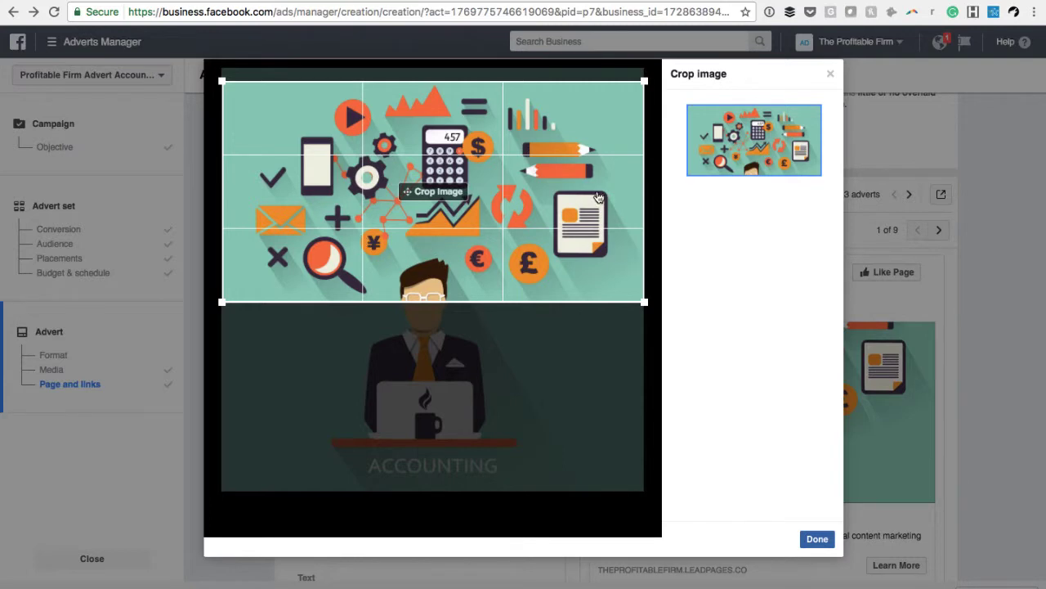
pyautogui.moveTo(599, 198)
pyautogui.mouseDown()
pyautogui.moveTo(599, 261)
pyautogui.moveTo(605, 198)
pyautogui.mouseUp()
pyautogui.click(829, 75)
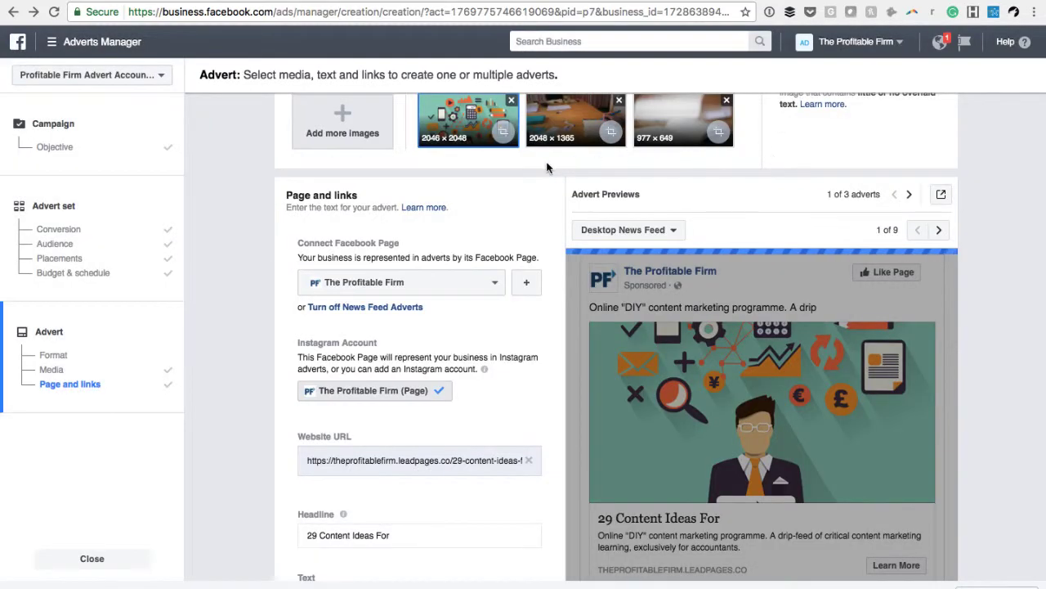
# Remove the 2046 × 2048 accounting illustration from the advert's images
pyautogui.scroll(1, 551, 168)
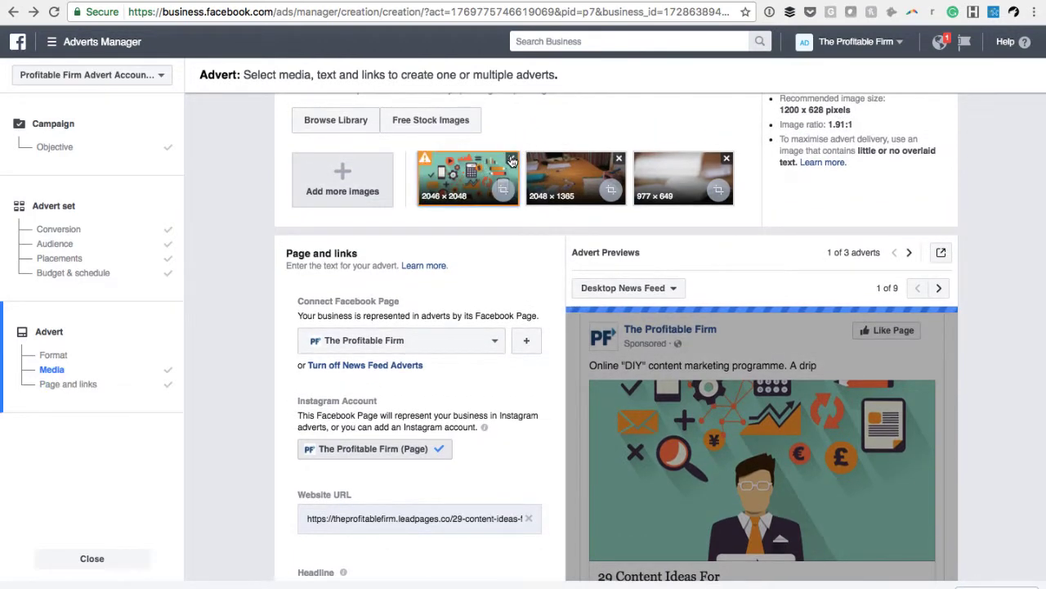
pyautogui.click(511, 159)
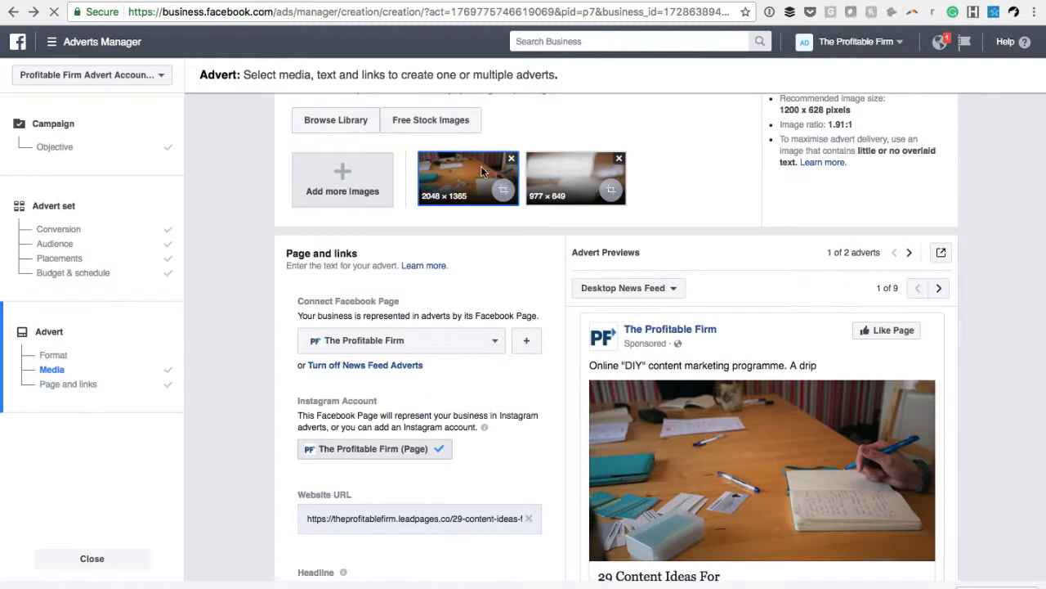
# Compare the previews of the two remaining photo adverts and review the headline and text beneath the image
pyautogui.click(584, 173)
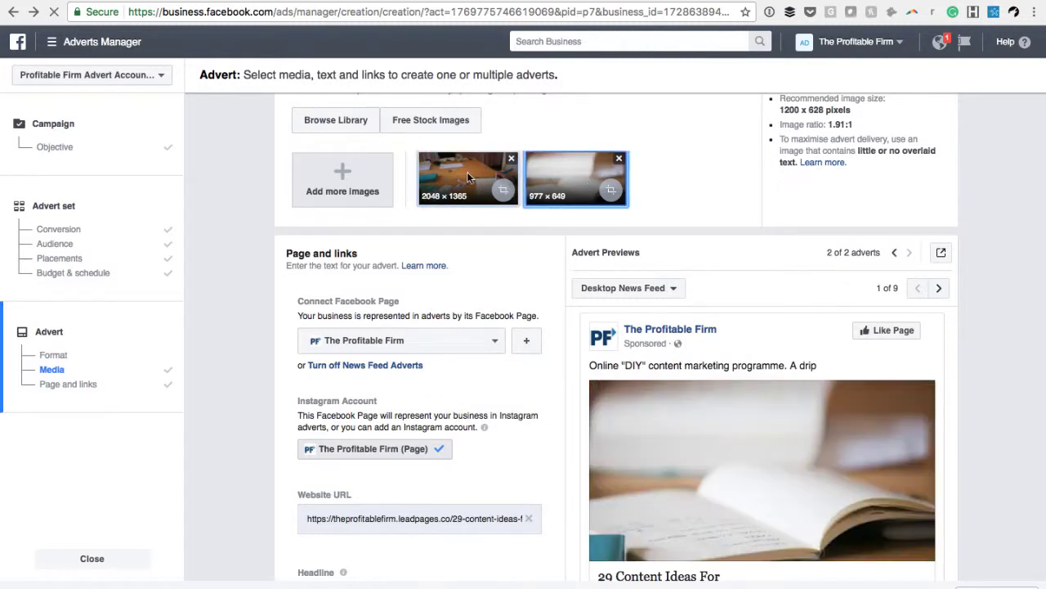
pyautogui.click(467, 171)
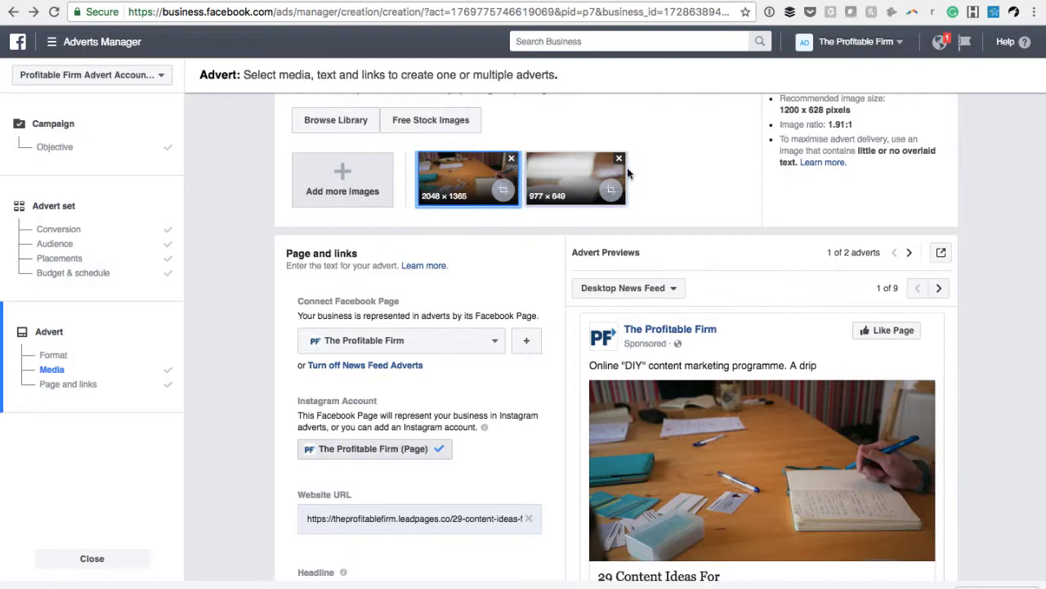
pyautogui.scroll(-1, 707, 168)
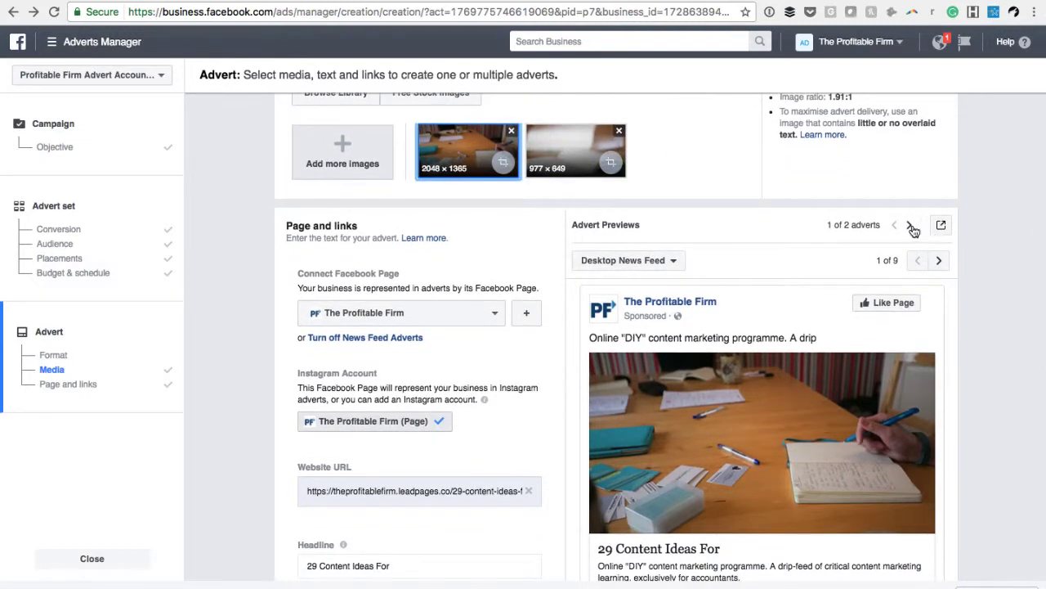
pyautogui.click(909, 226)
pyautogui.click(896, 225)
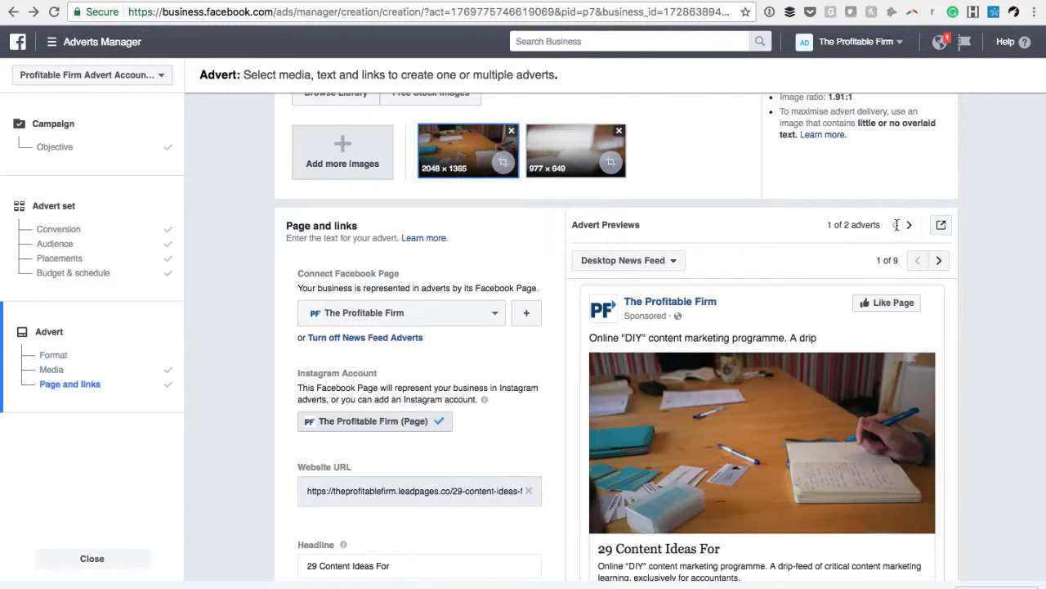
pyautogui.scroll(-2, 672, 187)
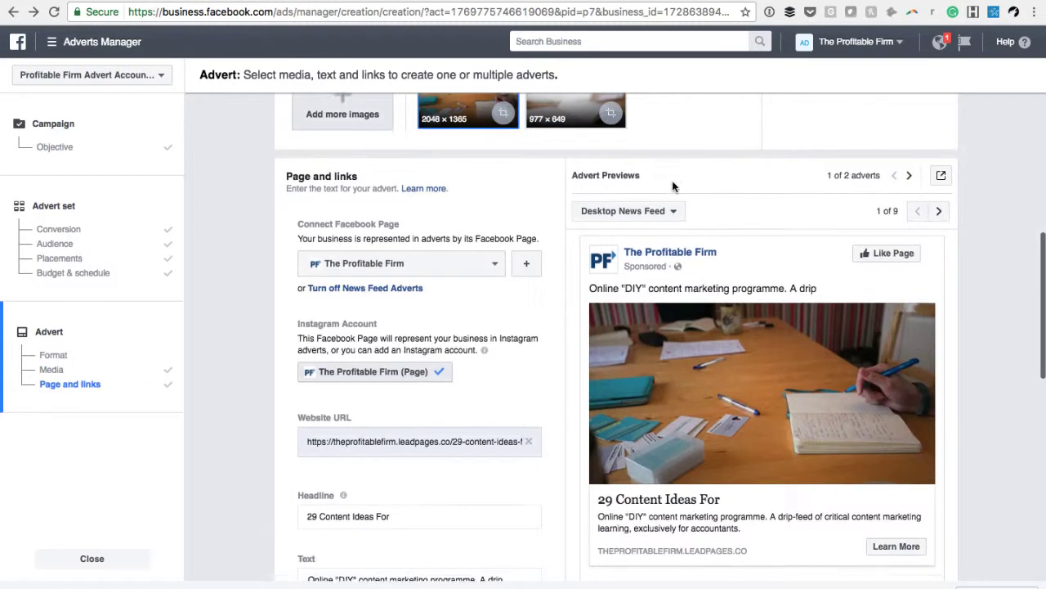
pyautogui.scroll(2, 673, 187)
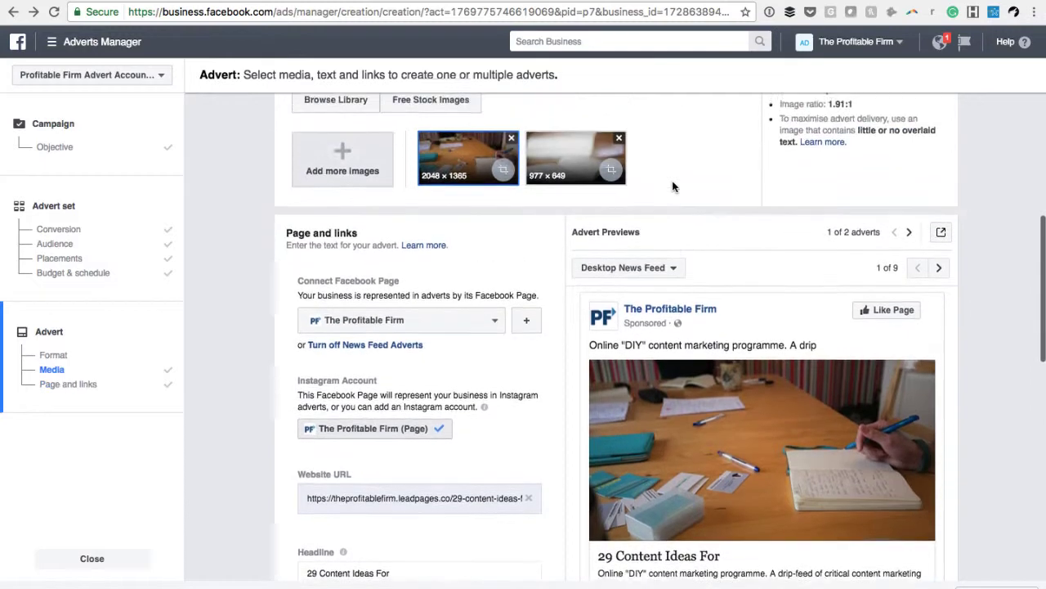
pyautogui.scroll(-3, 672, 186)
pyautogui.scroll(-3, 672, 187)
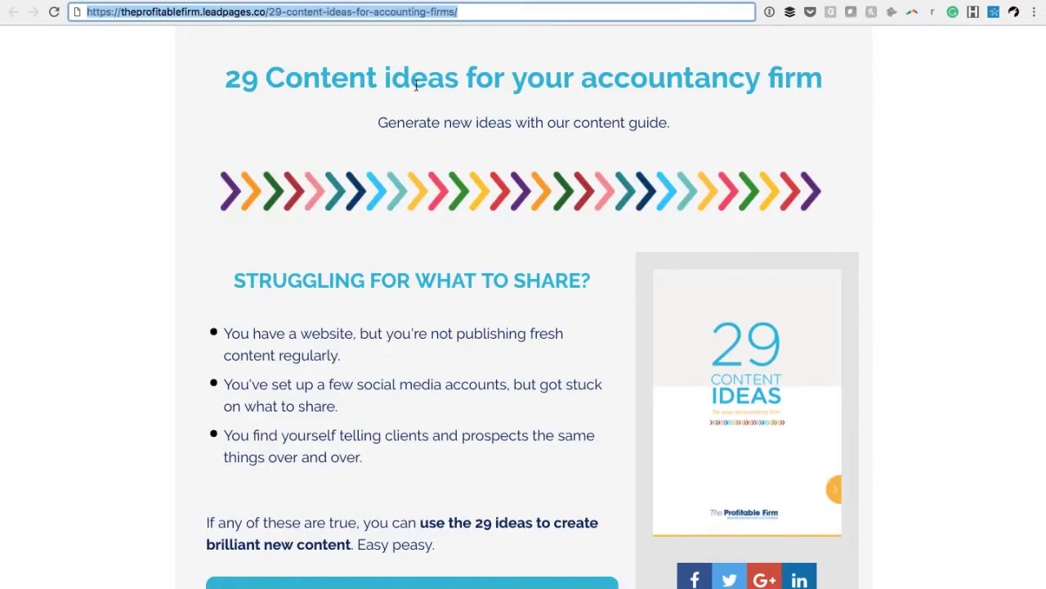
# Replace the advert headline with the landing page title "29 Content ideas for your accountancy firm"
pyautogui.tripleClick(422, 76)
pyautogui.press('super+c')
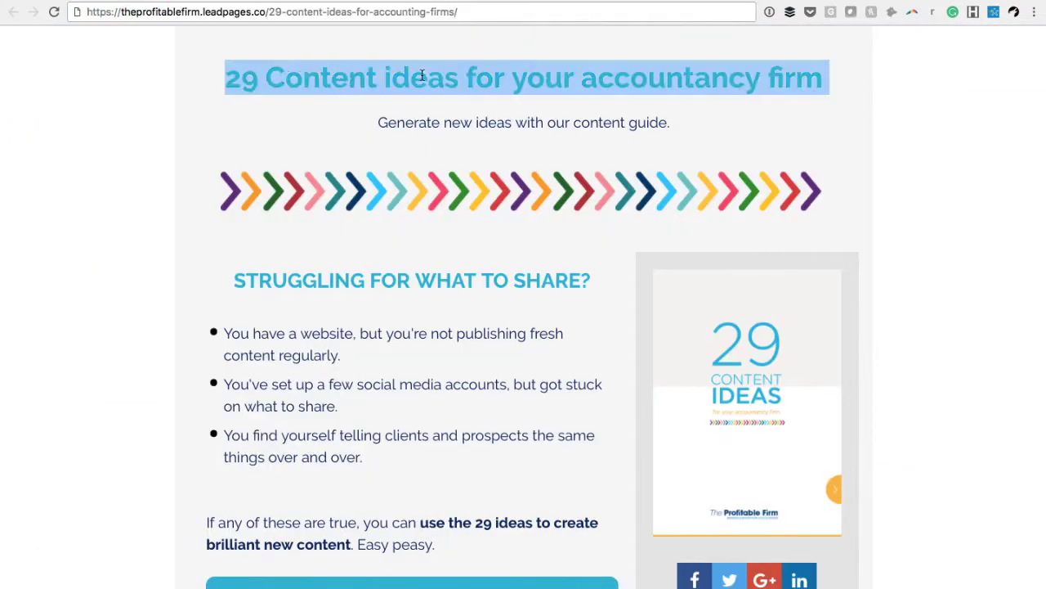
pyautogui.click(307, 0)
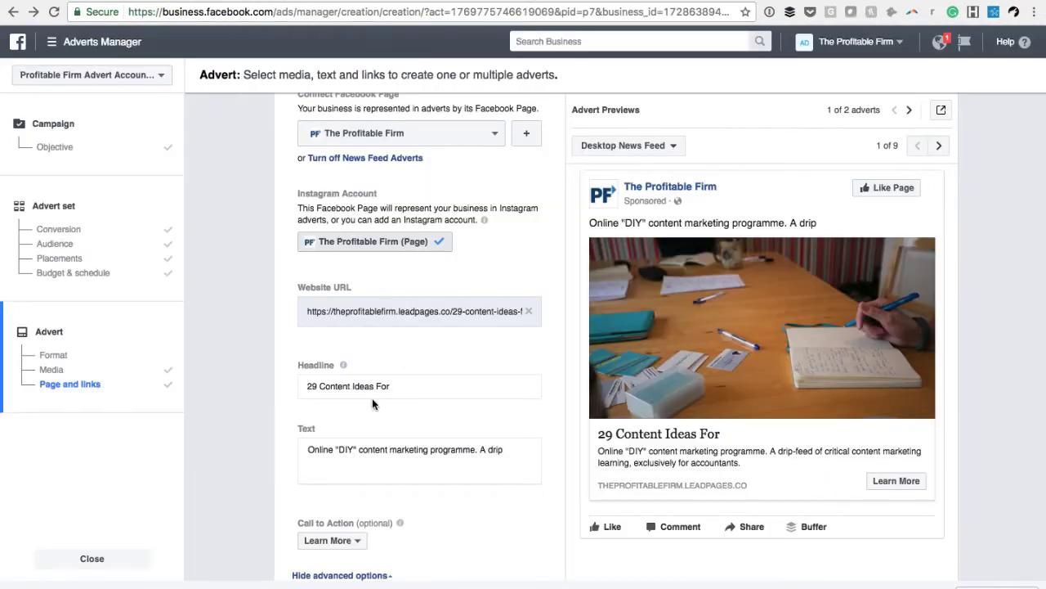
pyautogui.tripleClick(355, 385)
pyautogui.press('BackSpace')
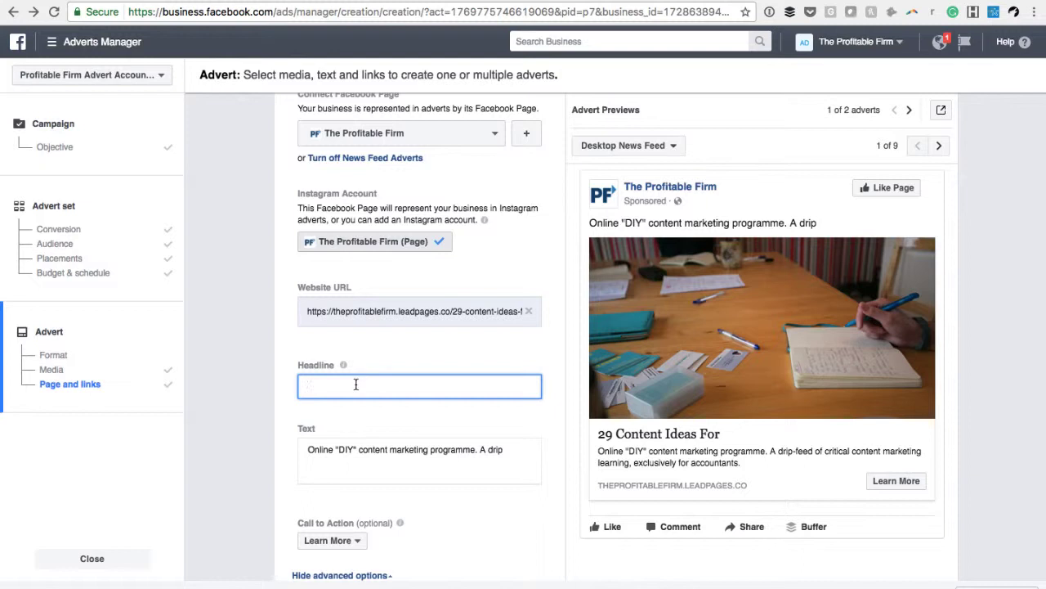
pyautogui.press('super+v')
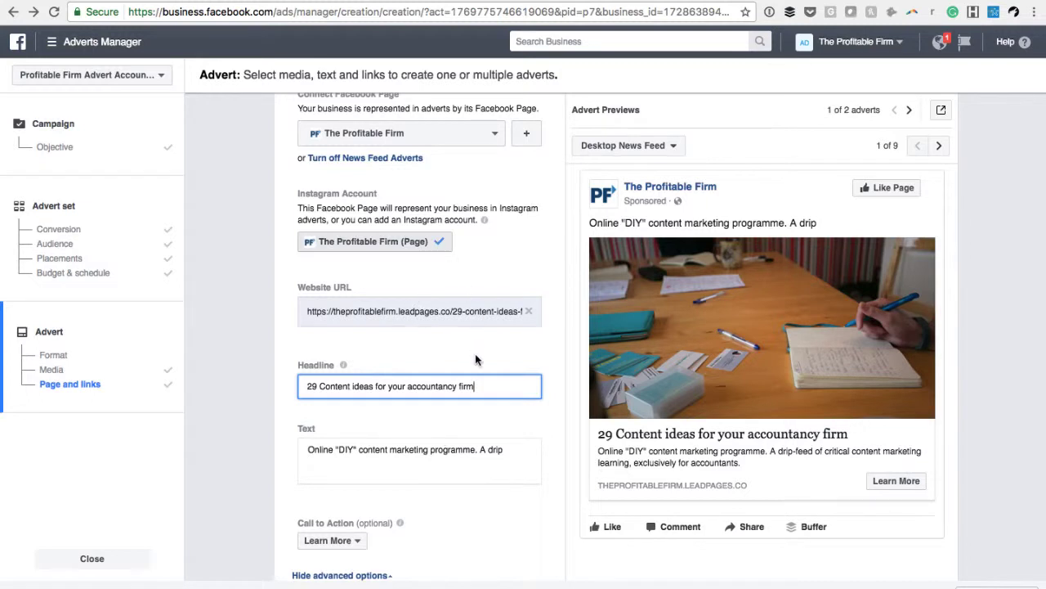
# Review the landing page's title, problem list and closing paragraph for wording to reuse in the advert
pyautogui.scroll(-1, 482, 377)
pyautogui.scroll(-1, 482, 377)
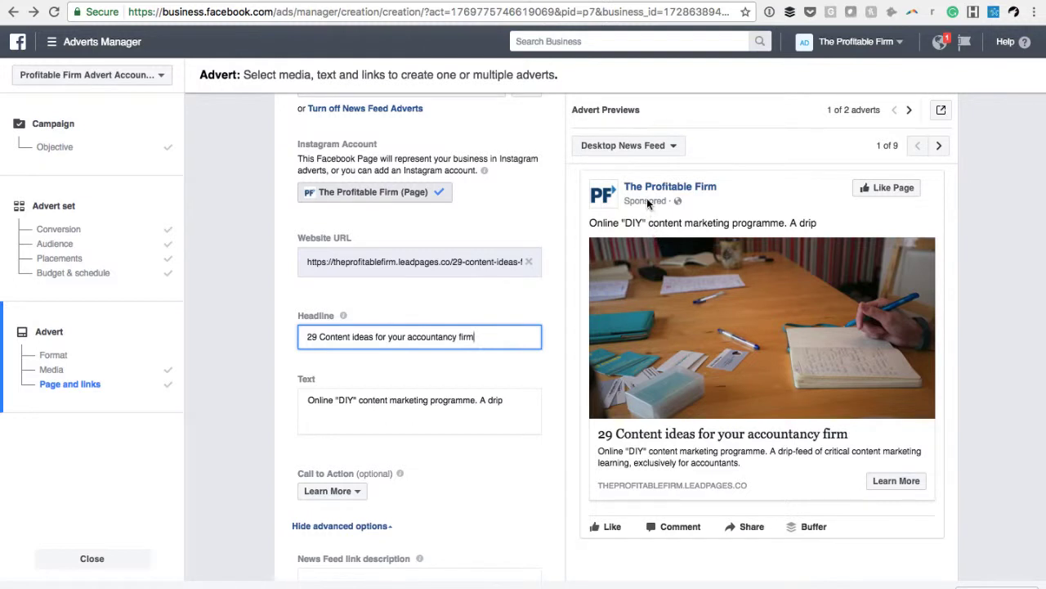
pyautogui.moveTo(660, 376)
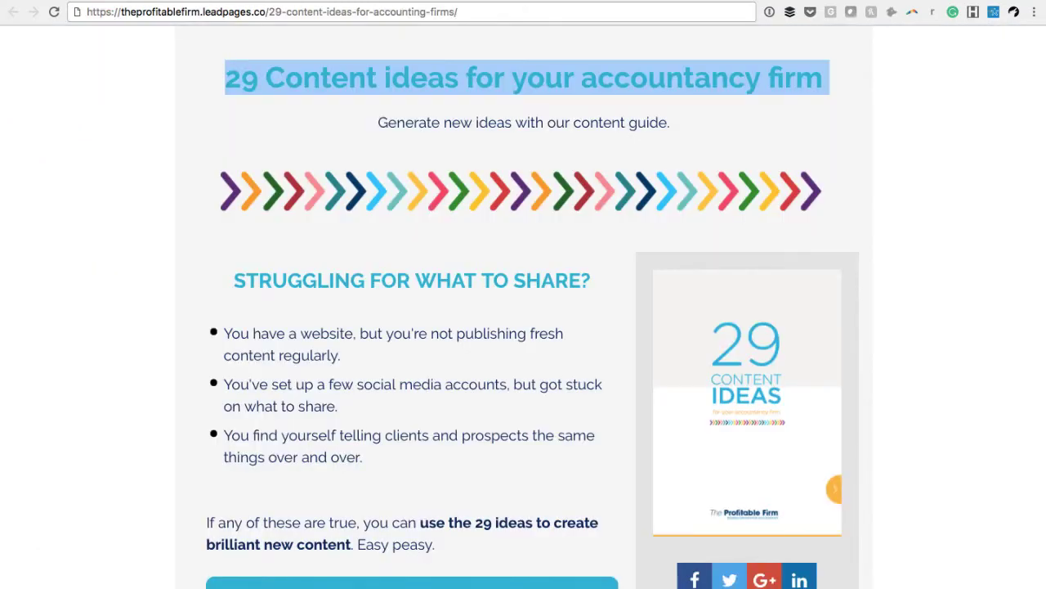
pyautogui.scroll(-2, 442, 288)
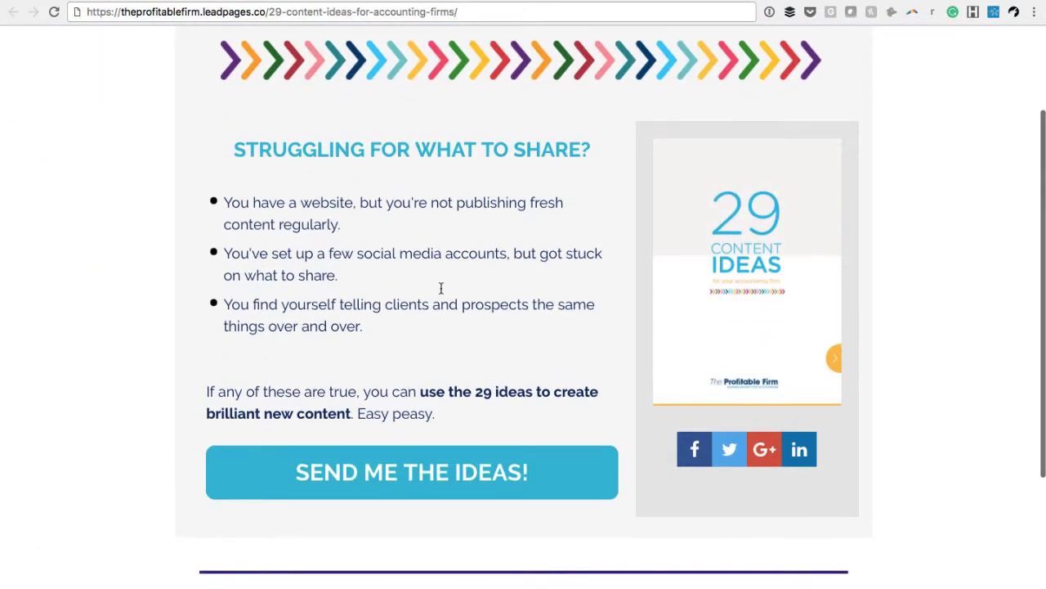
pyautogui.moveTo(448, 413); pyautogui.dragTo(237, 149)
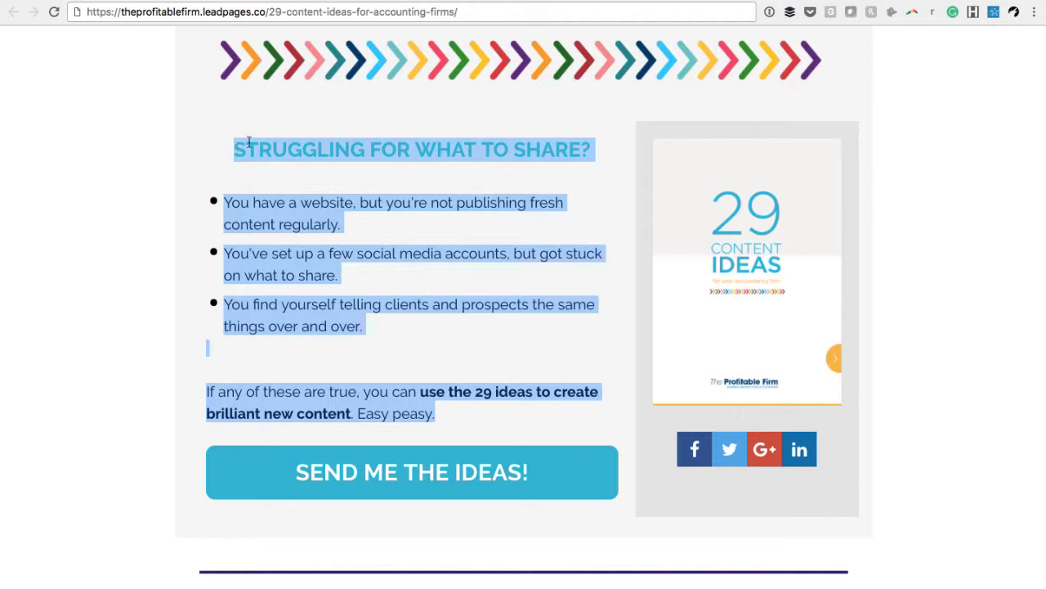
pyautogui.click(314, 151)
pyautogui.scroll(3, 327, 147)
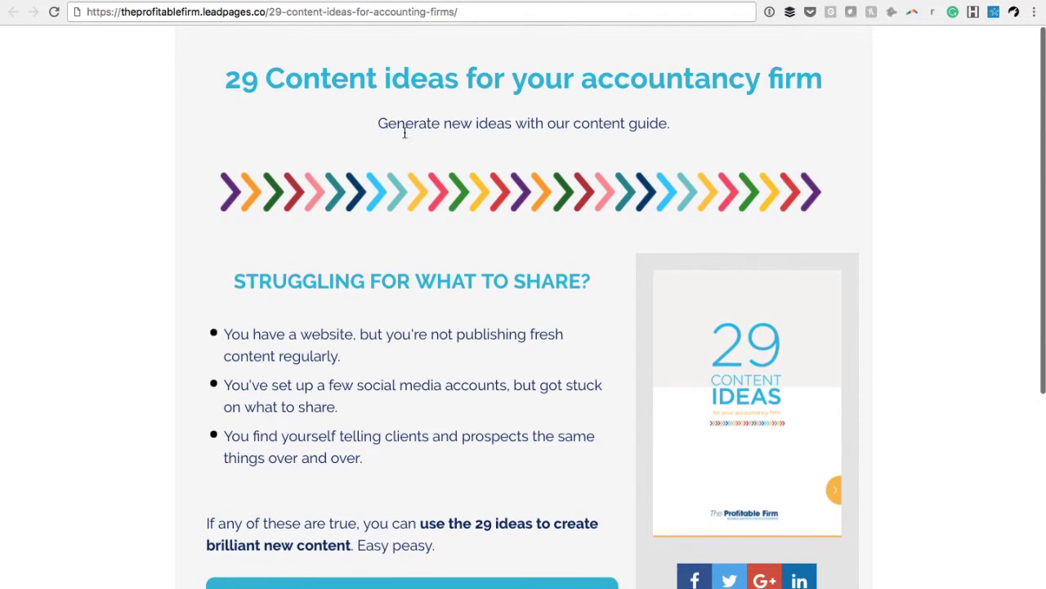
pyautogui.scroll(-2, 352, 269)
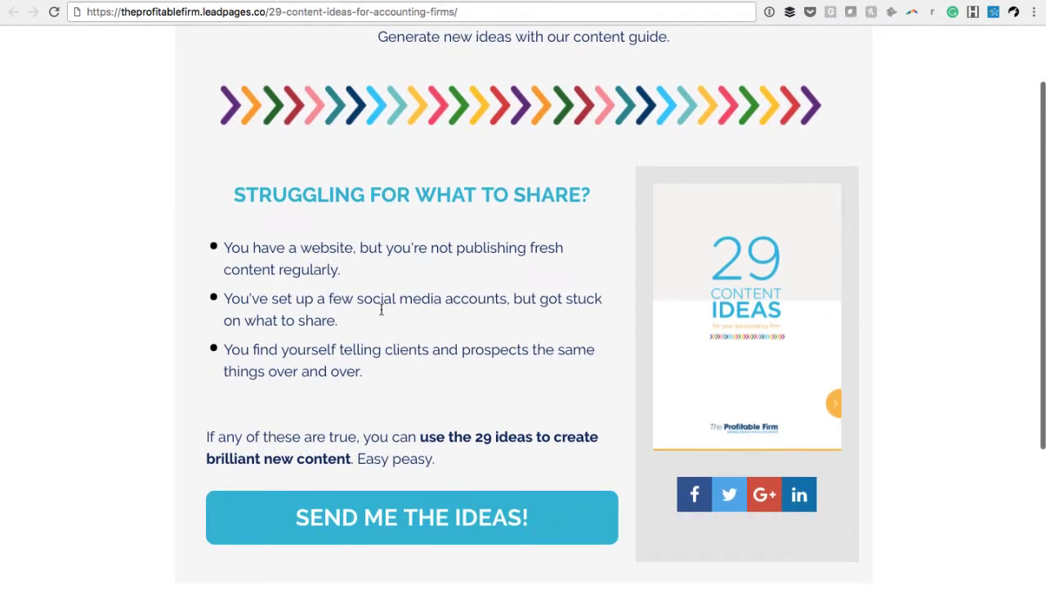
# Replace the advert's main text with the landing page subheading "STRUGGLING FOR WHAT TO SHARE?"
pyautogui.tripleClick(387, 194)
pyautogui.press('super+c')
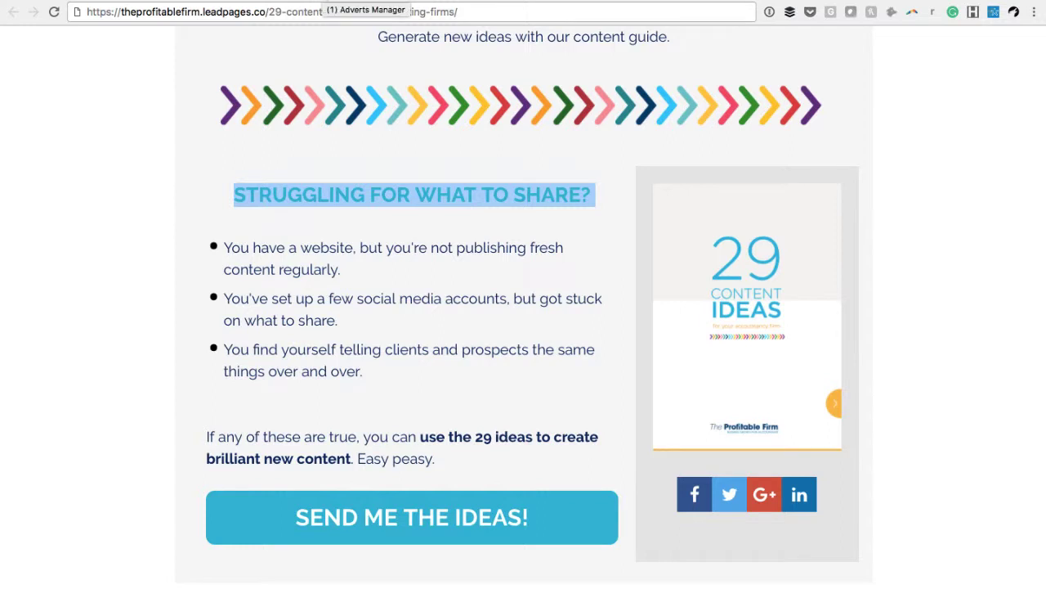
pyautogui.click(324, 1)
pyautogui.scroll(-1, 380, 387)
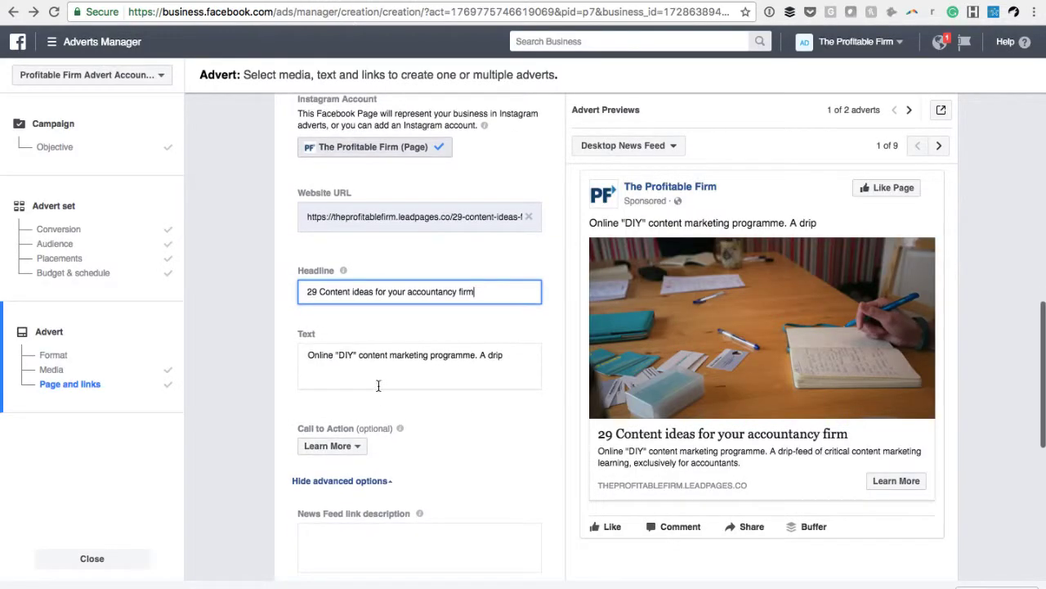
pyautogui.click(366, 361)
pyautogui.tripleClick(361, 354)
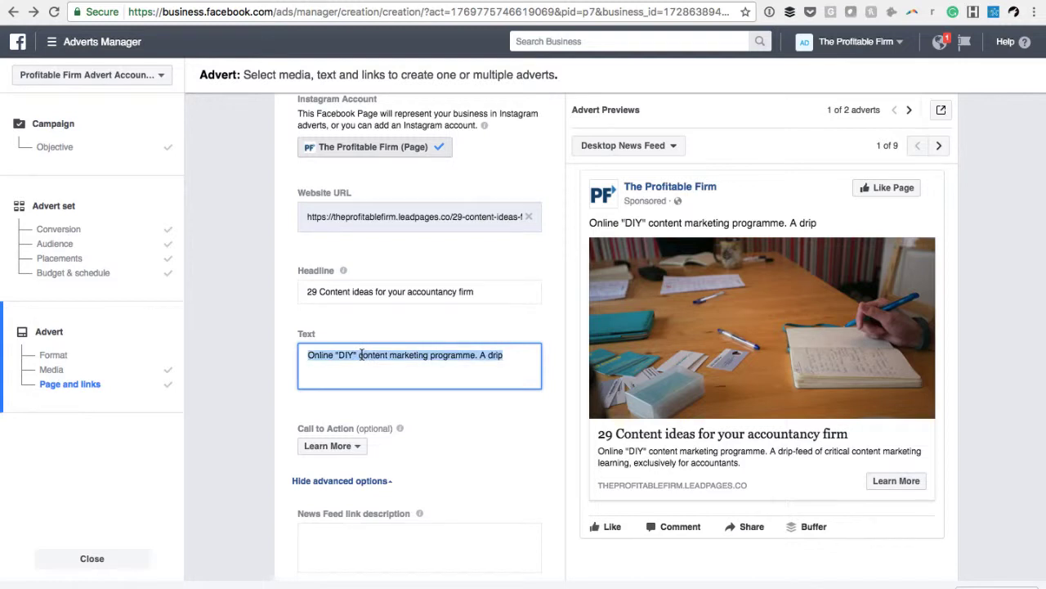
pyautogui.press('super+v')
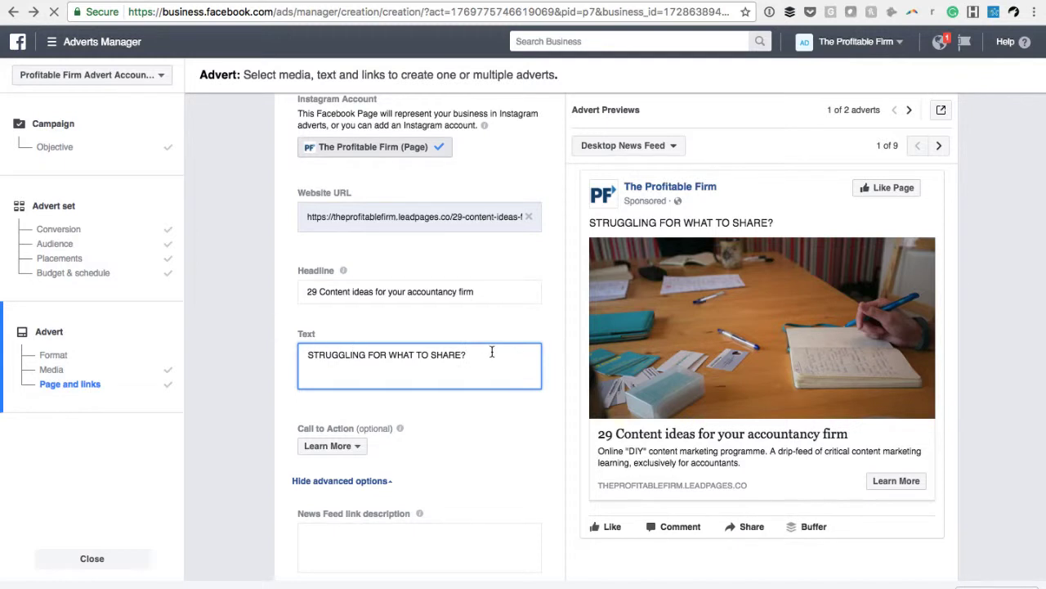
# Rewrite the advert's main text in sentence case as "Struggling for what content to share in your accountancy firm?"
pyautogui.moveTo(491, 352); pyautogui.dragTo(294, 355)
pyautogui.write('Str')
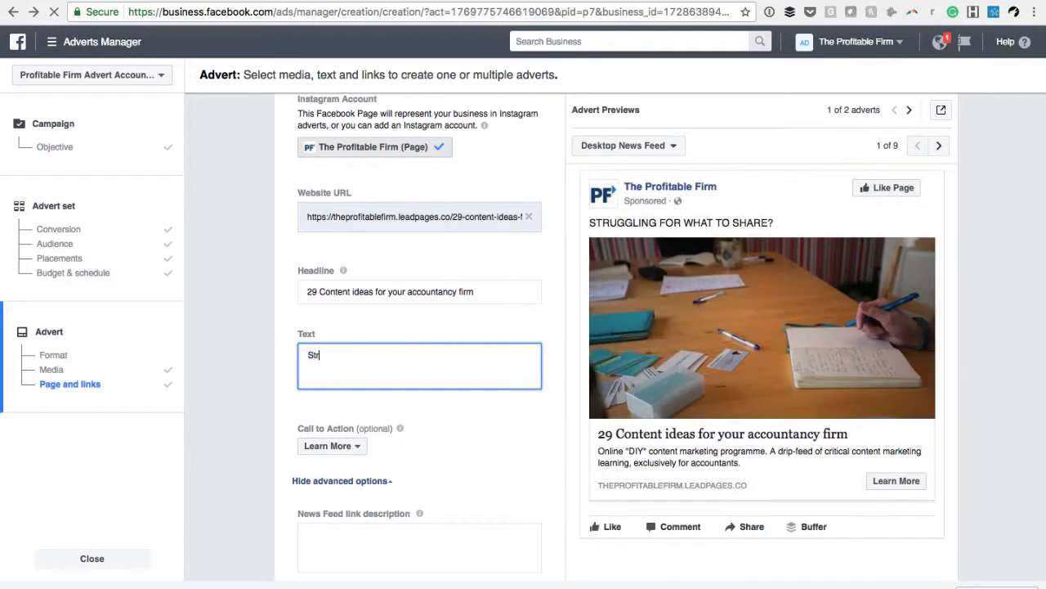
pyautogui.write('u')
pyautogui.write('ggling with')
pyautogui.press('BackSpace')
pyautogui.press('BackSpace')
pyautogui.press('BackSpace')
pyautogui.press('BackSpace')
pyautogui.write('for what to share')
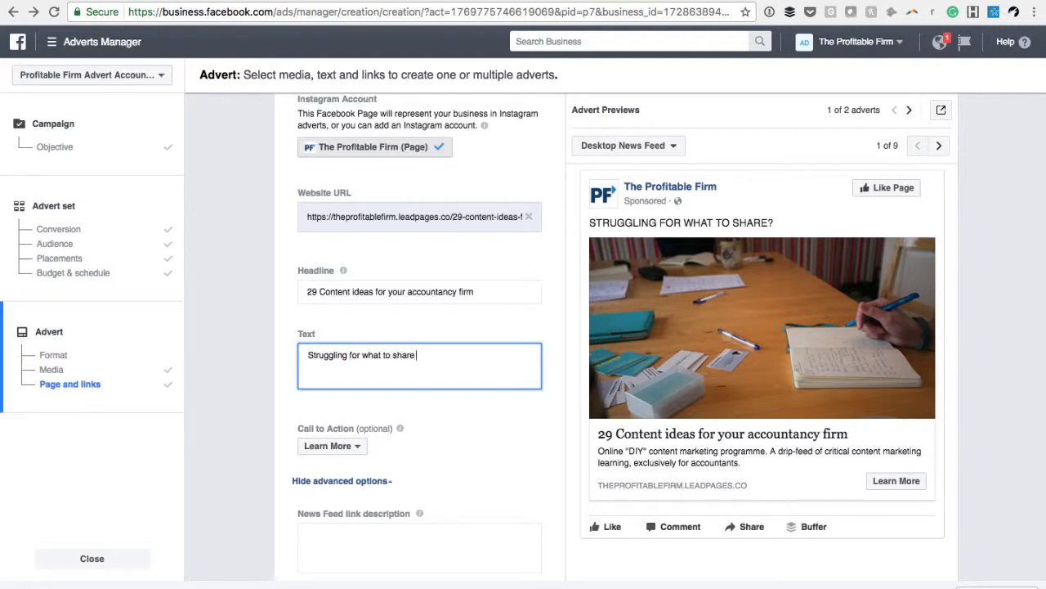
pyautogui.write(' in your ')
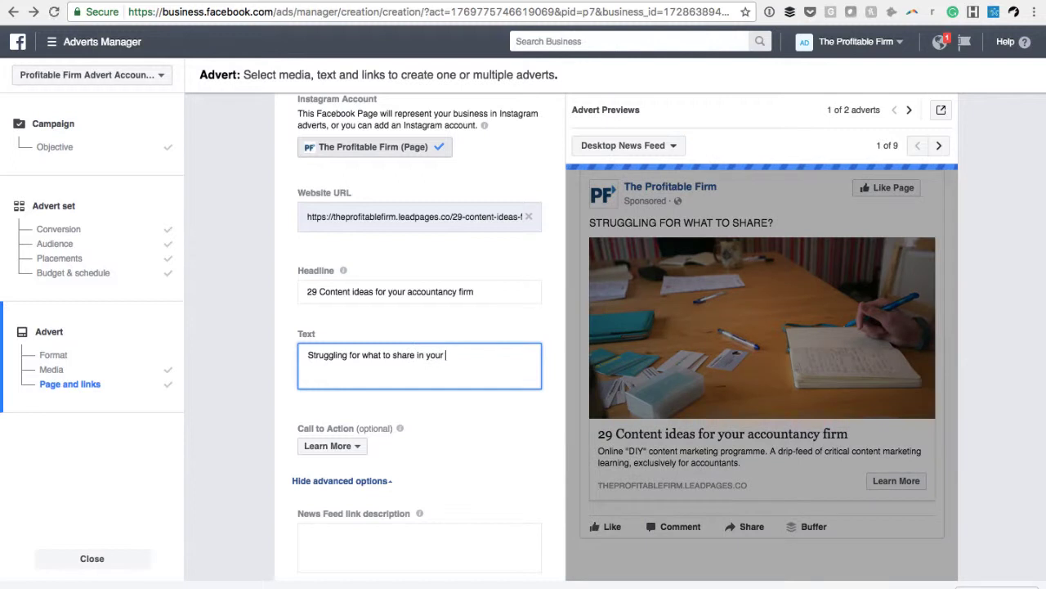
pyautogui.write('accountancy firm?')
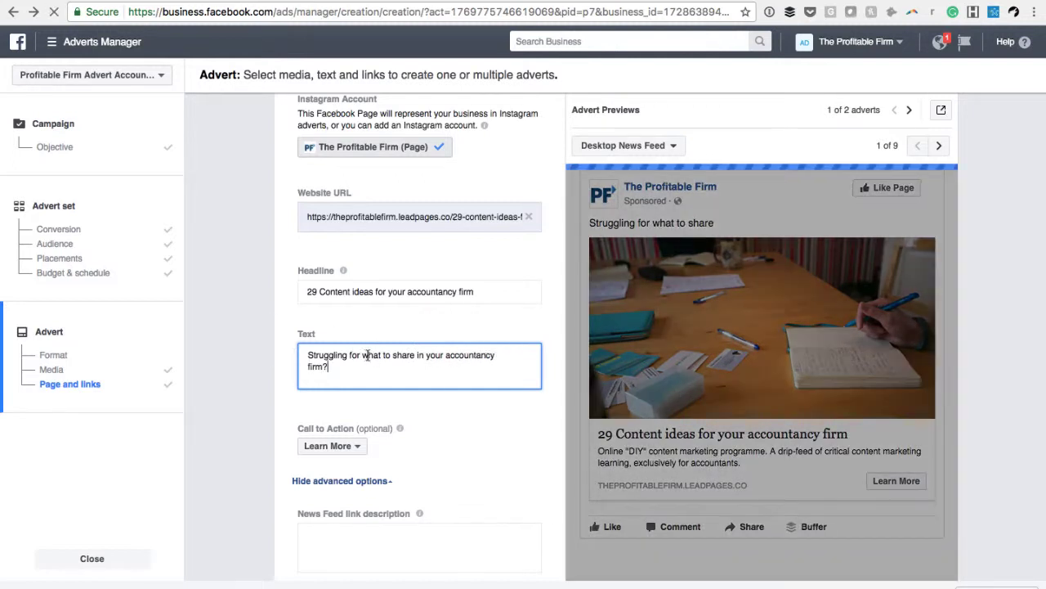
pyautogui.click(384, 355)
pyautogui.write('content')
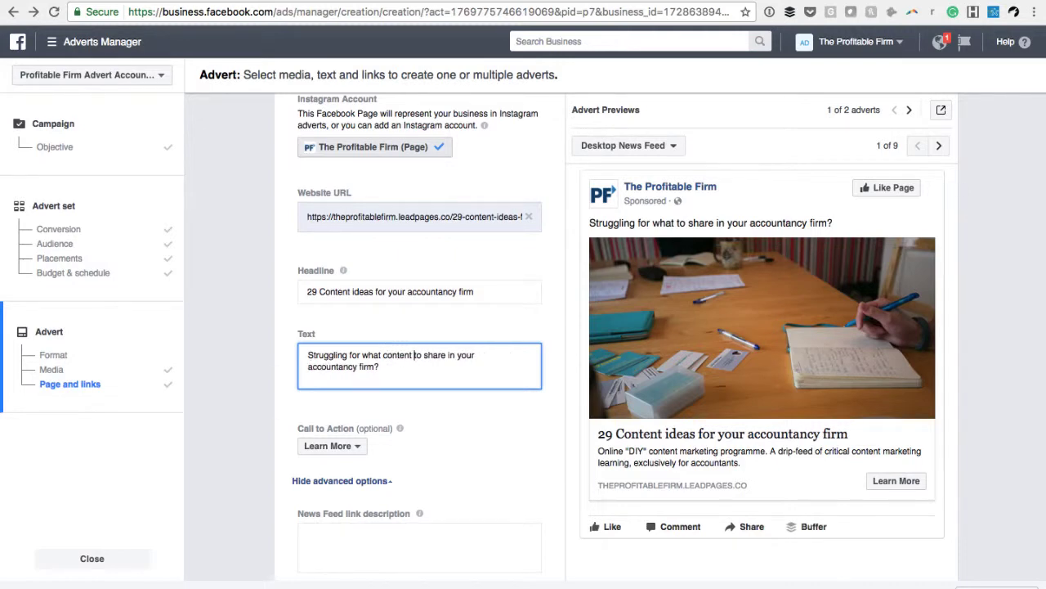
# Below a blank line in the advert text, add the landing page point "You have a website, but you're not publishing fresh content regularly."
pyautogui.click(396, 368)
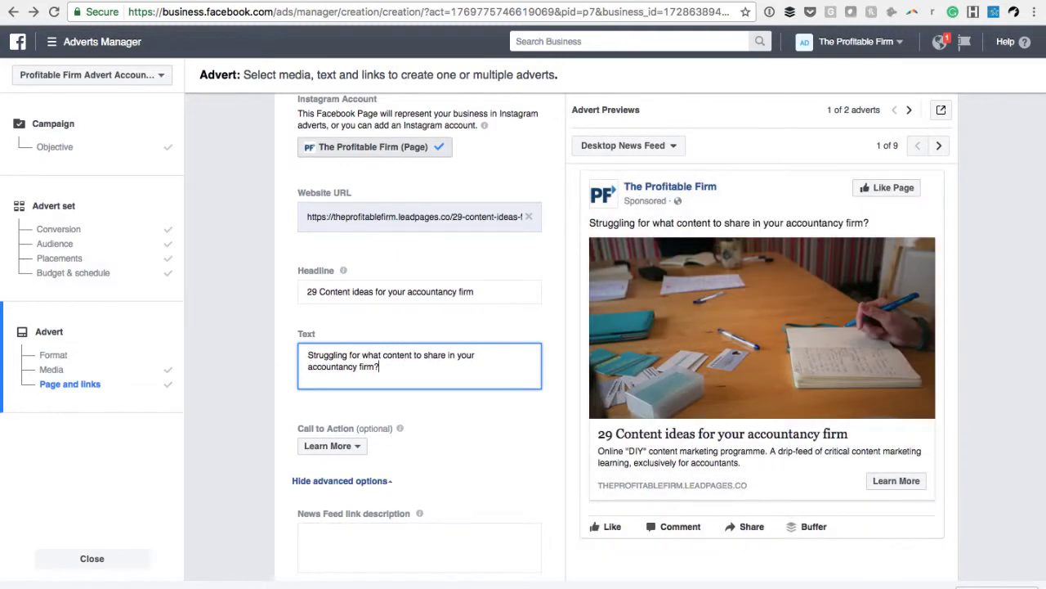
pyautogui.press('Return')
pyautogui.press('Return')
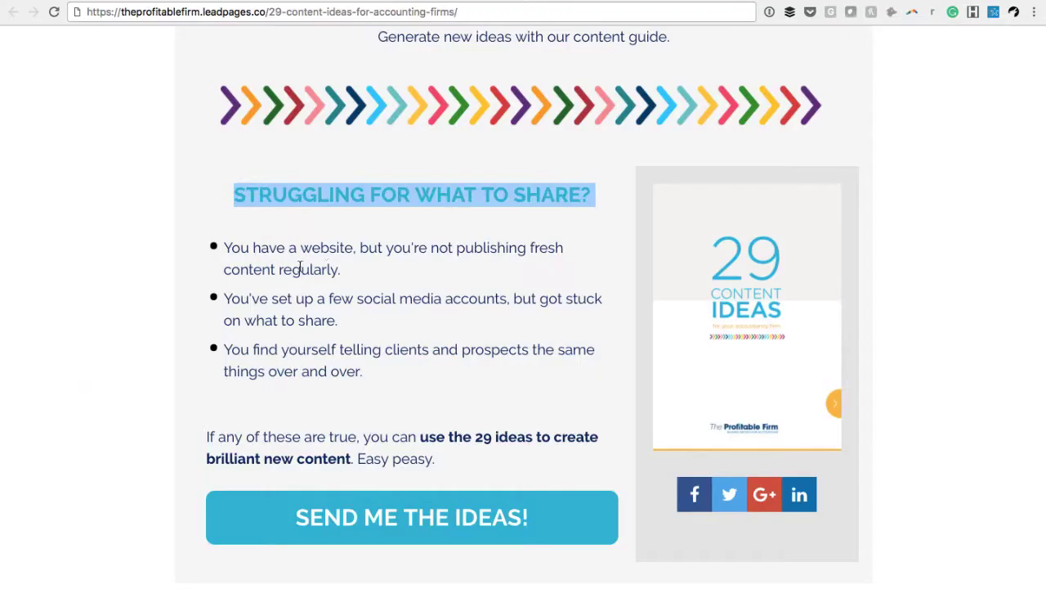
pyautogui.scroll(-1, 343, 271)
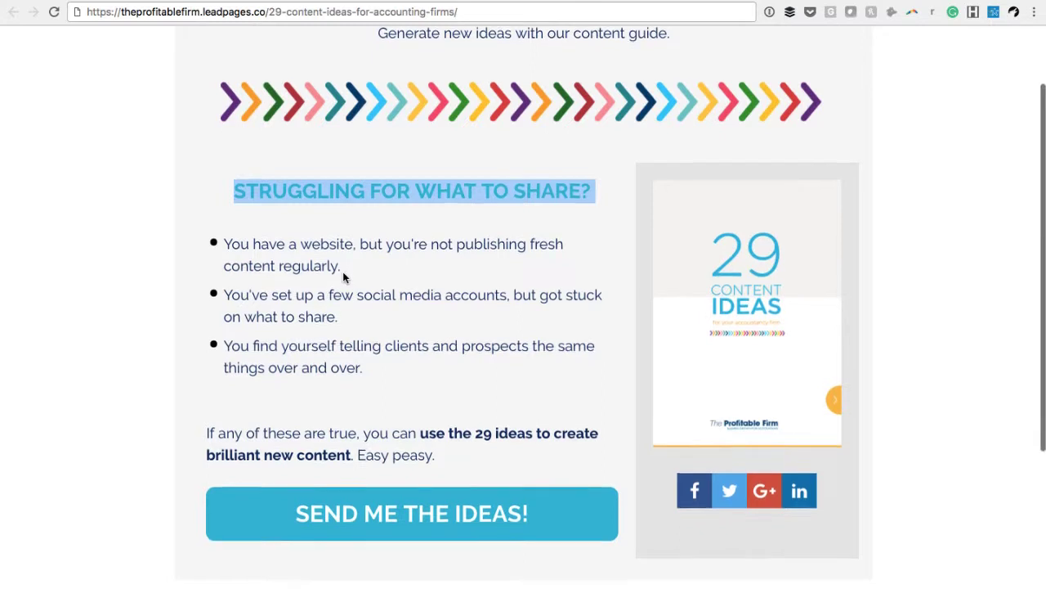
pyautogui.moveTo(343, 261); pyautogui.dragTo(213, 239)
pyautogui.press('super+c')
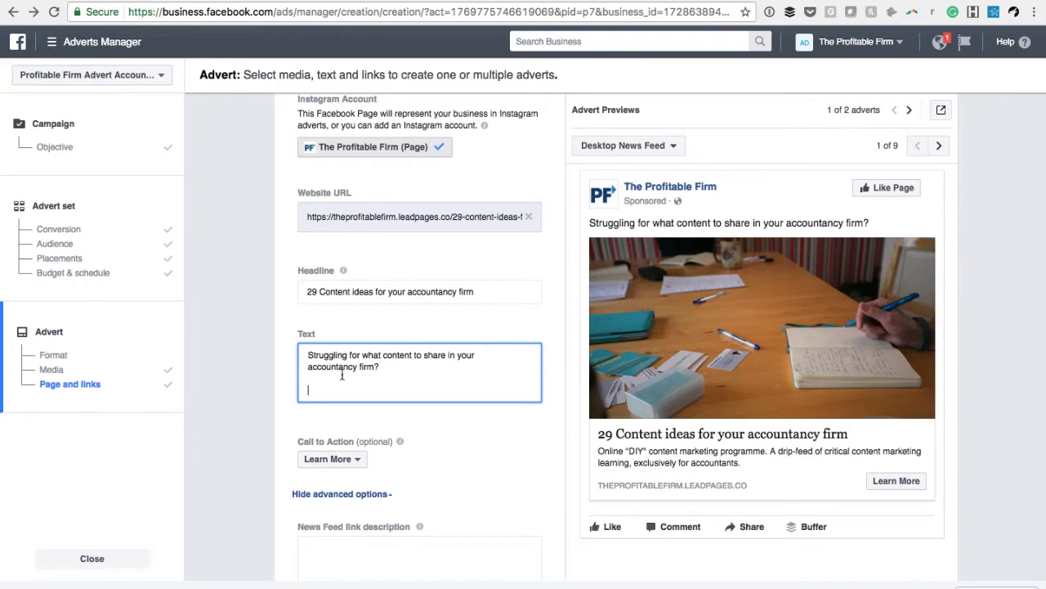
pyautogui.press('Return')
pyautogui.press('Return')
pyautogui.press('super+v')
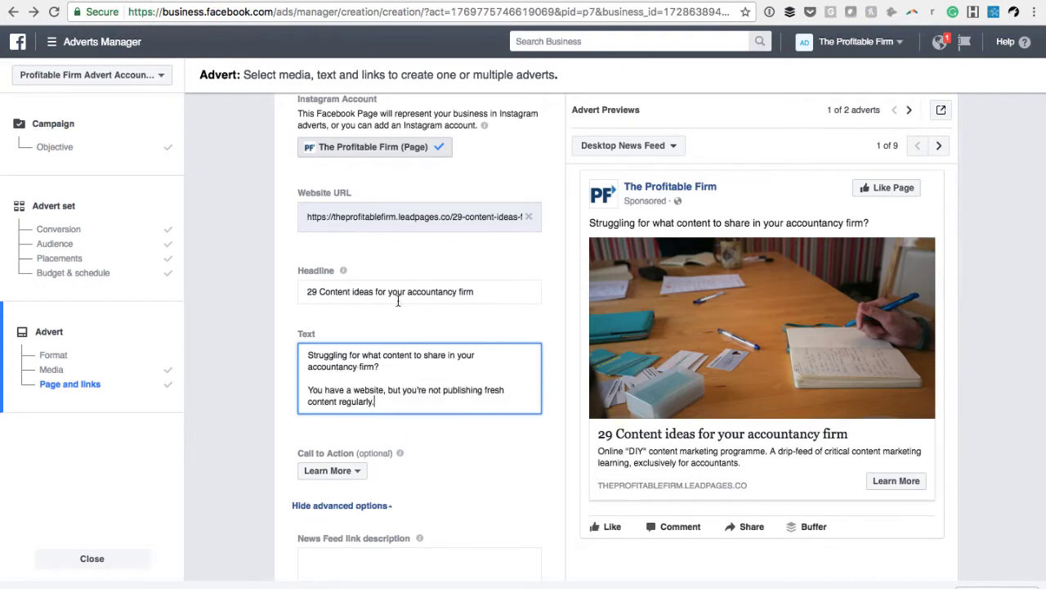
# Add the landing page point "You've set up a few social media accounts, but got stuck on what to share." on a new line
pyautogui.click(403, 1)
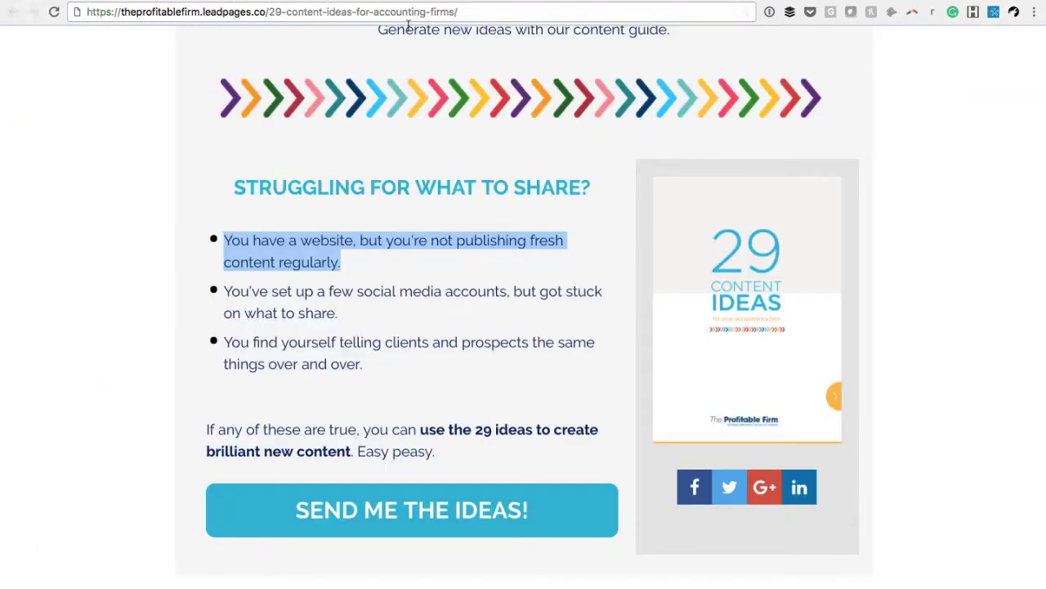
pyautogui.moveTo(360, 315); pyautogui.dragTo(222, 288)
pyautogui.press('super+c')
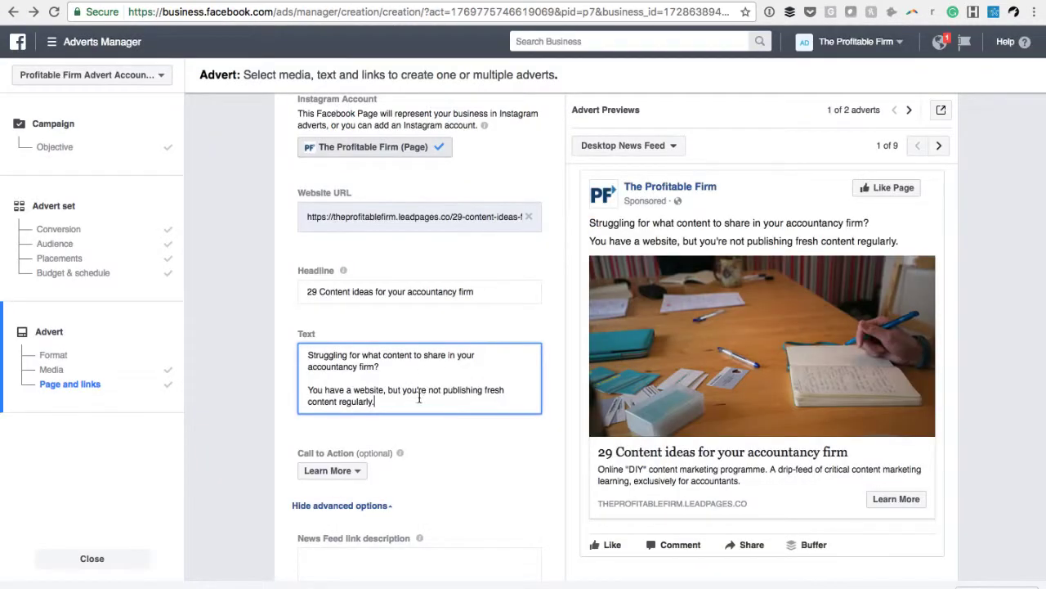
pyautogui.press('Return')
pyautogui.press('super+v')
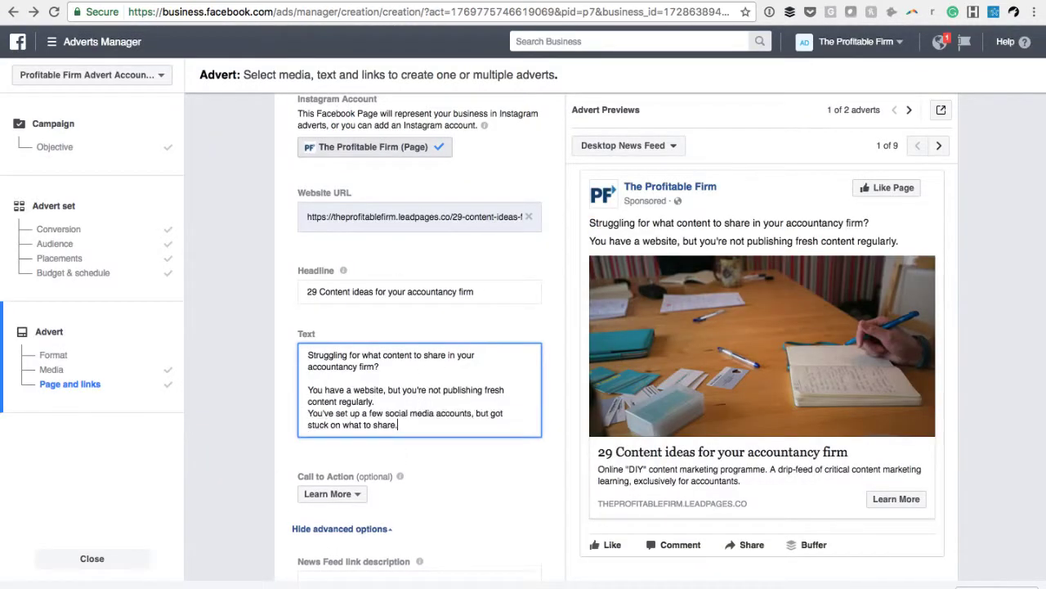
# Add the landing page point "You find yourself telling clients and prospects the same things over and over." on a new line
pyautogui.click(422, 4)
pyautogui.moveTo(363, 365); pyautogui.dragTo(228, 339)
pyautogui.press('super+c')
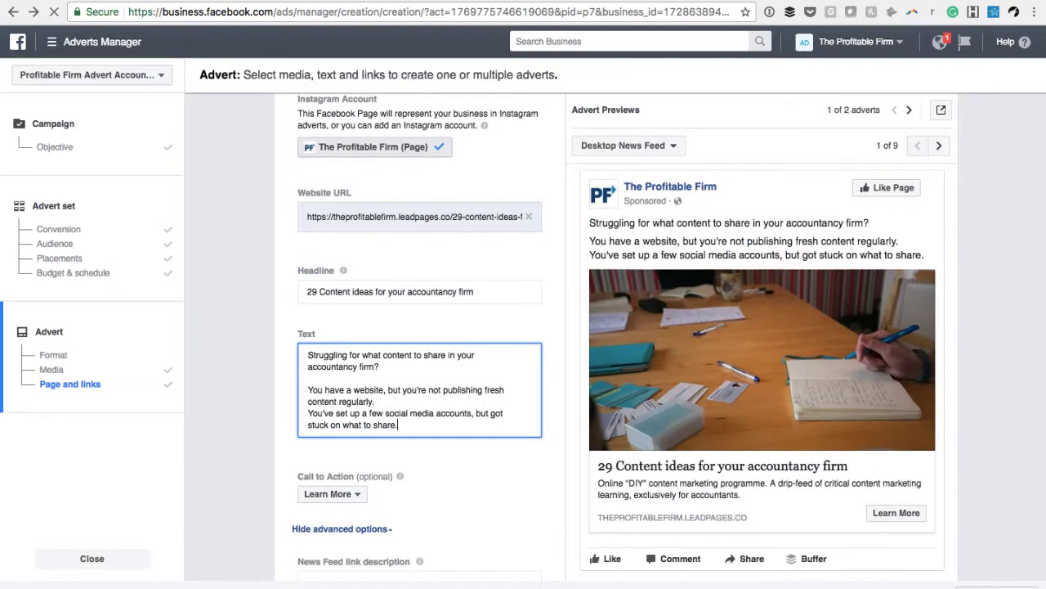
pyautogui.press('Return')
pyautogui.press('super+v')
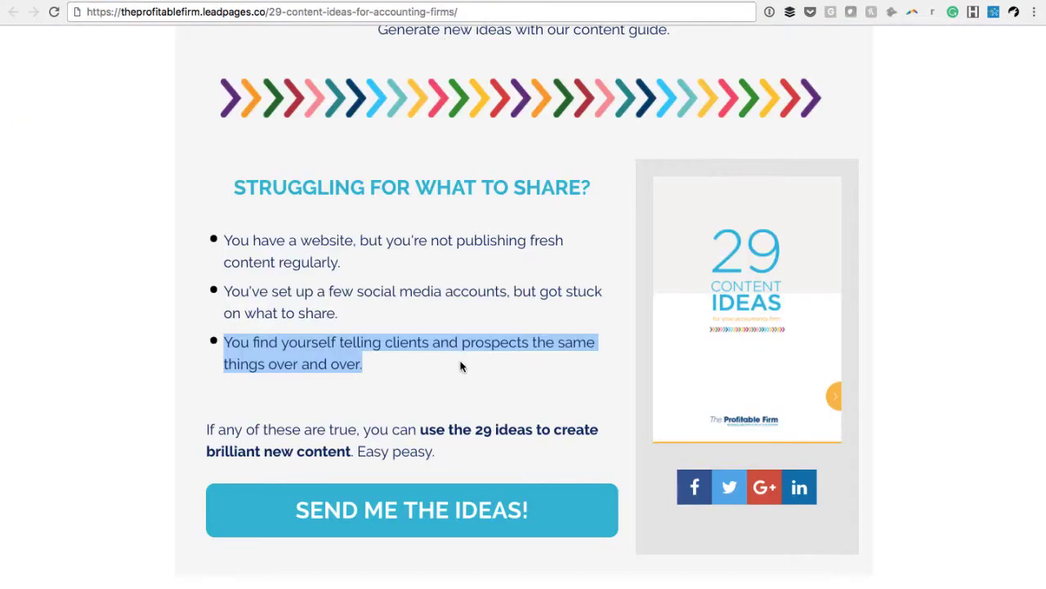
# After a blank line, add "If any of these are true, you can use the 29 ideas to create brilliant new content. Easy peasy."
pyautogui.scroll(-3, 460, 366)
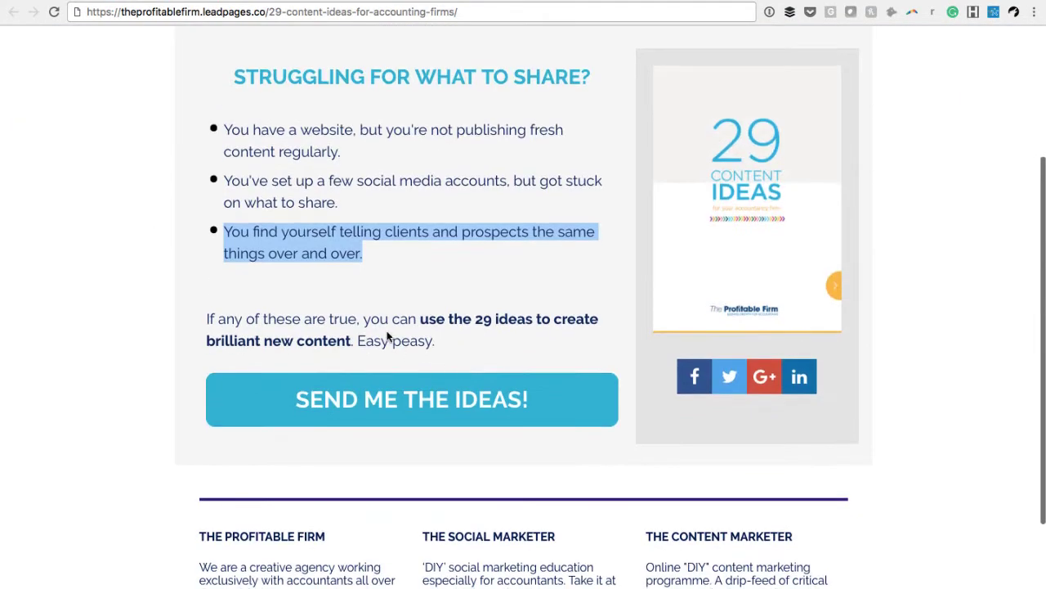
pyautogui.moveTo(437, 341); pyautogui.dragTo(196, 315)
pyautogui.press('super+c')
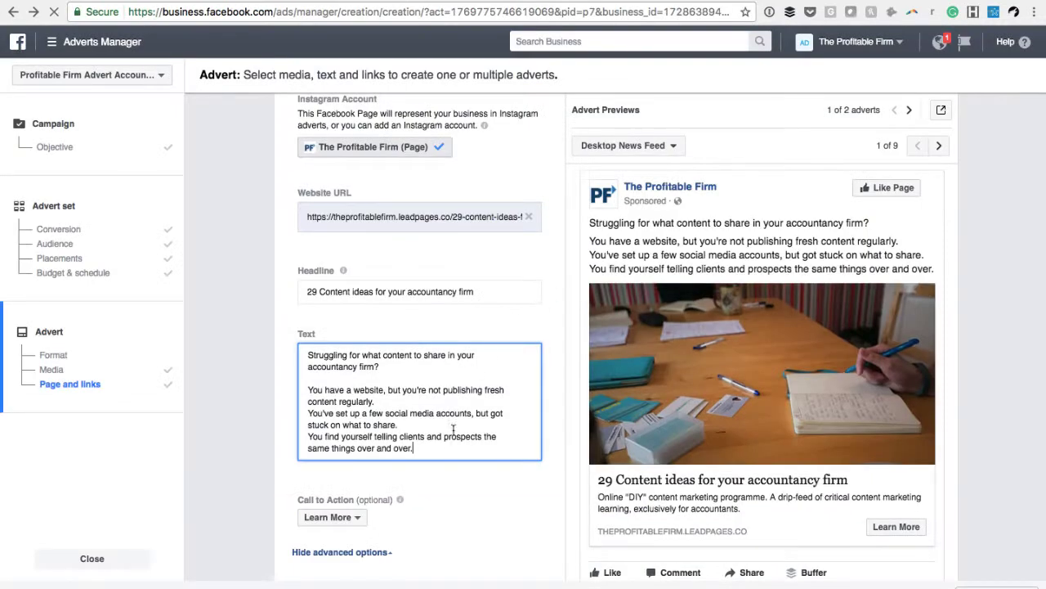
pyautogui.press('Return')
pyautogui.press('Return')
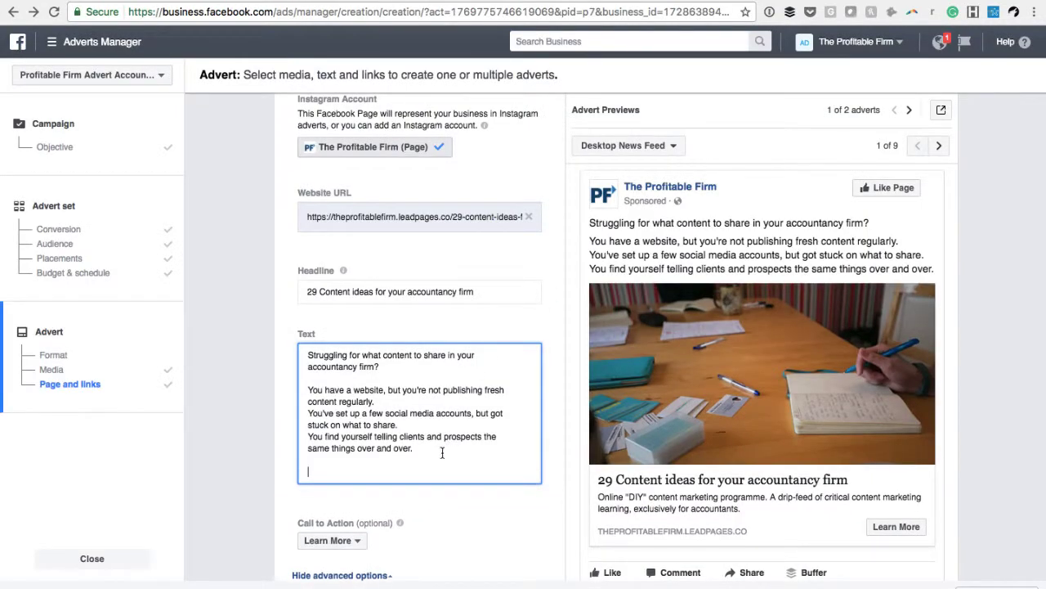
pyautogui.press('super+v')
# Add a dash after "Easy peasy." and before each of the three problem statements in the advert text
pyautogui.write('-')
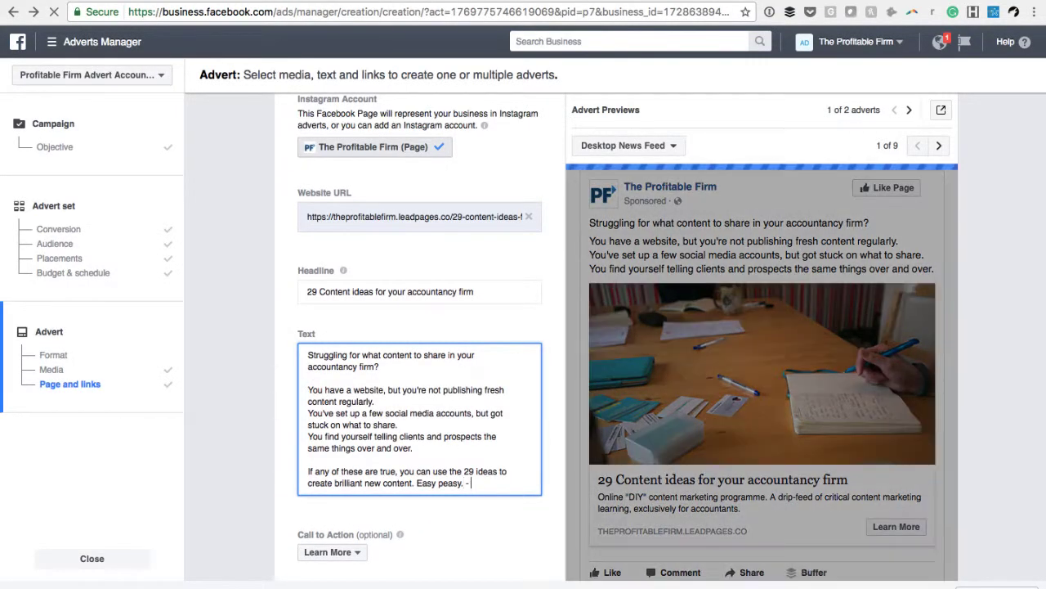
pyautogui.click(309, 389)
pyautogui.write('-')
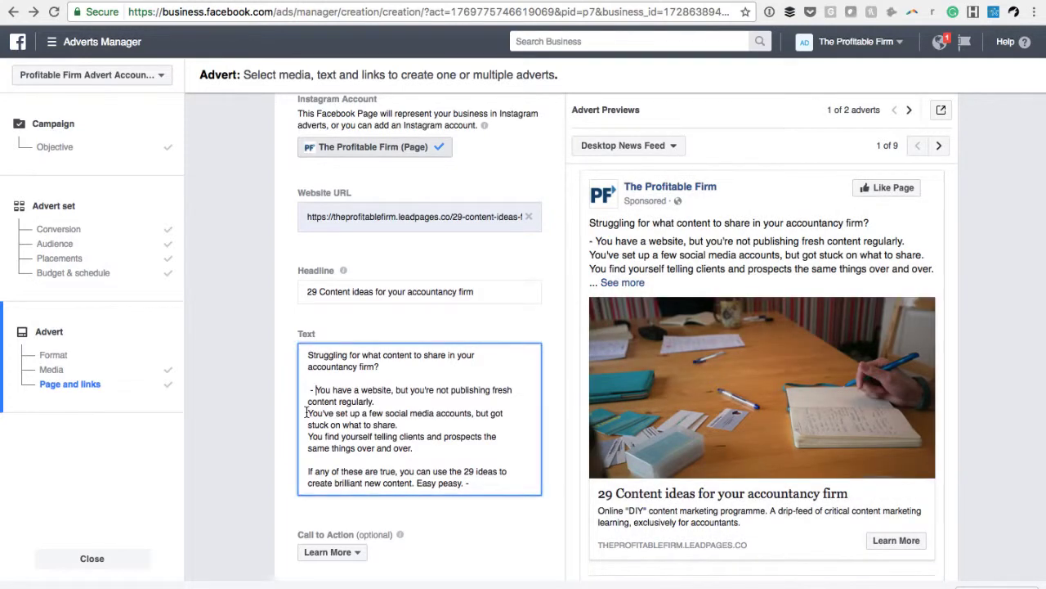
pyautogui.click(308, 412)
pyautogui.write('-')
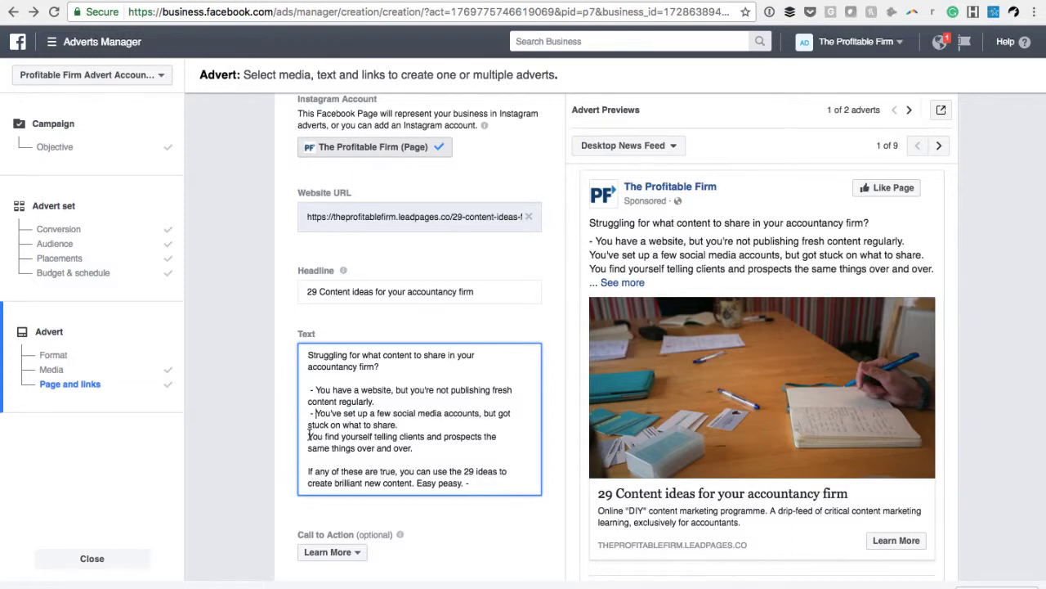
pyautogui.click(308, 436)
pyautogui.write('-')
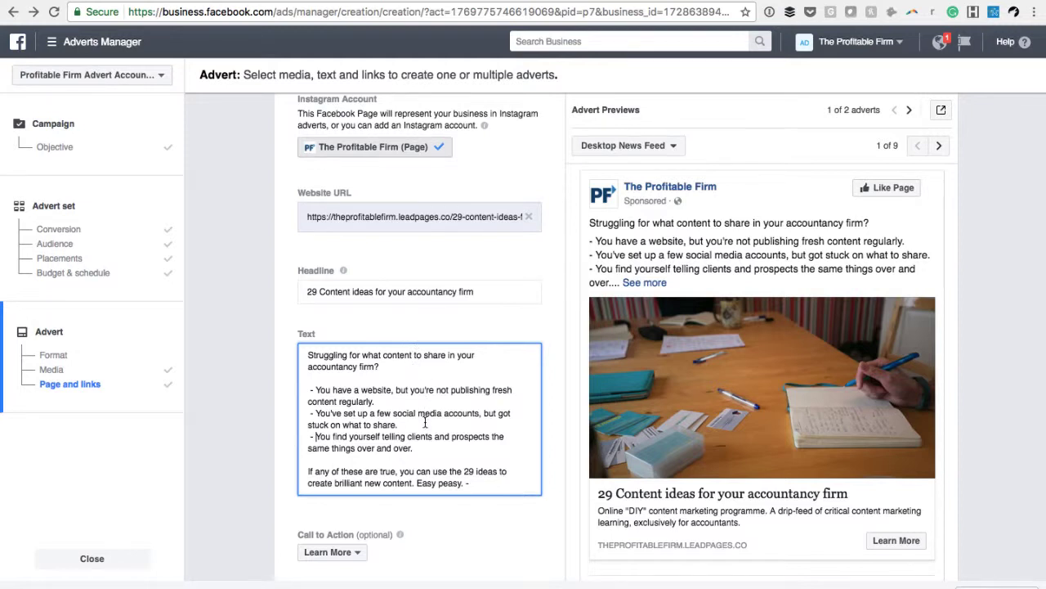
# Remove the stray dash after "Easy peasy." at the end of the advert text
pyautogui.scroll(-1, 425, 421)
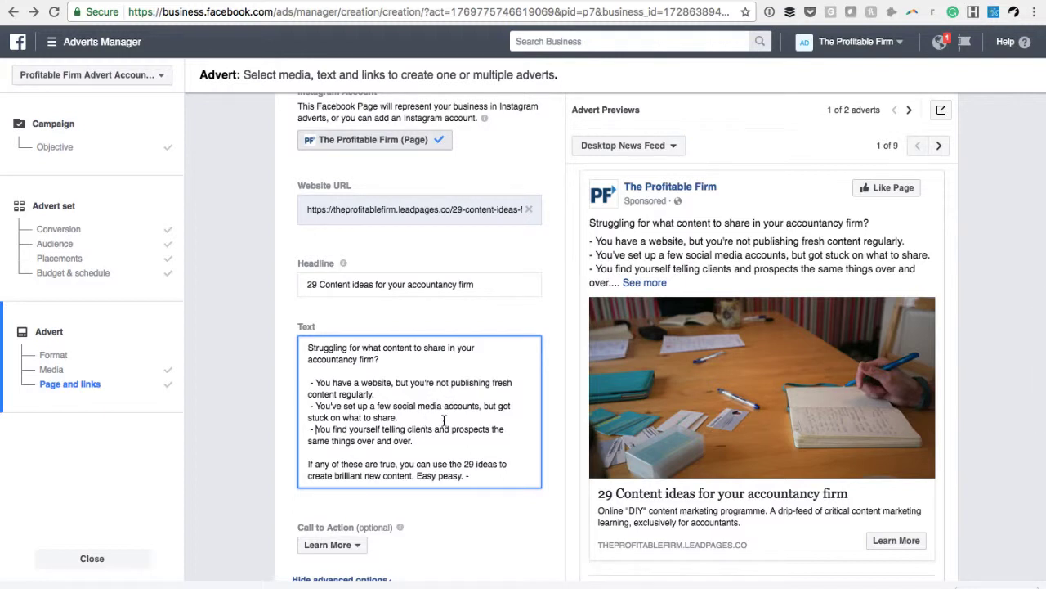
pyautogui.scroll(-1, 444, 420)
pyautogui.scroll(-2, 444, 420)
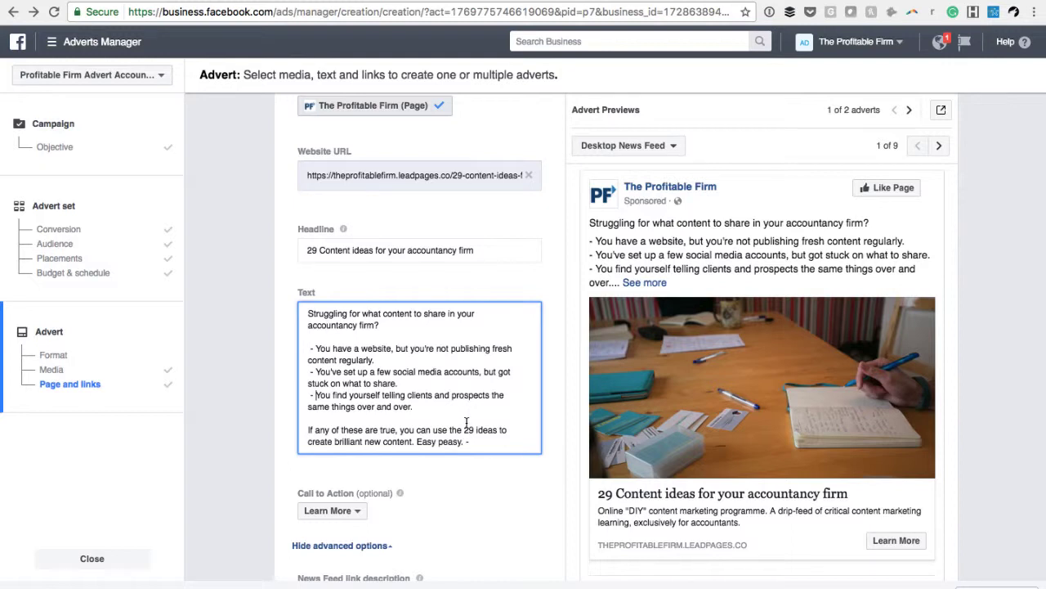
pyautogui.scroll(-1, 467, 422)
pyautogui.press('BackSpace')
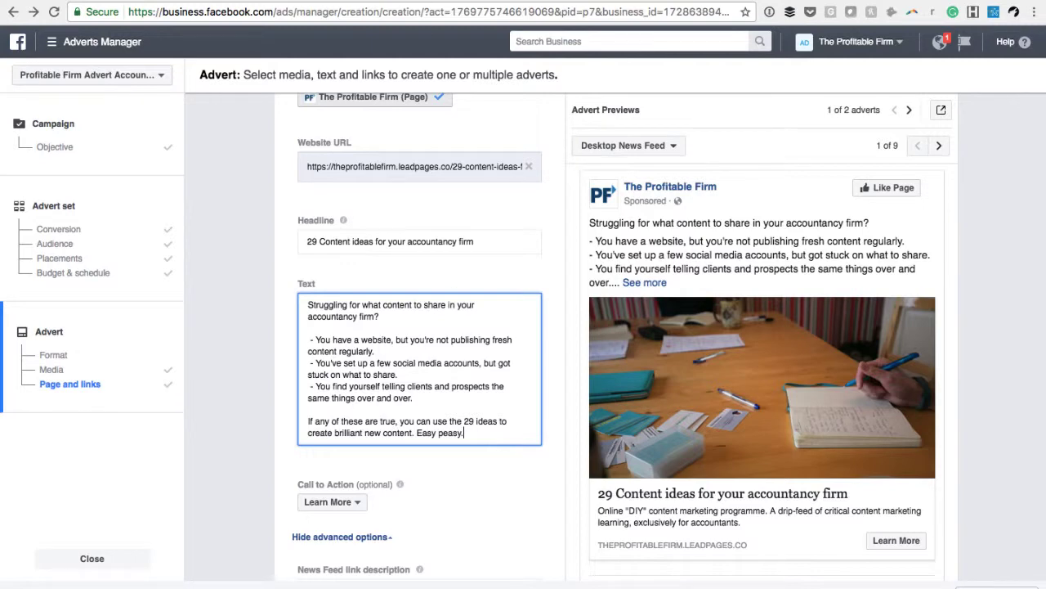
# Compare the advert text with the wording and headings on the 29 content ideas landing page
pyautogui.click(472, 1)
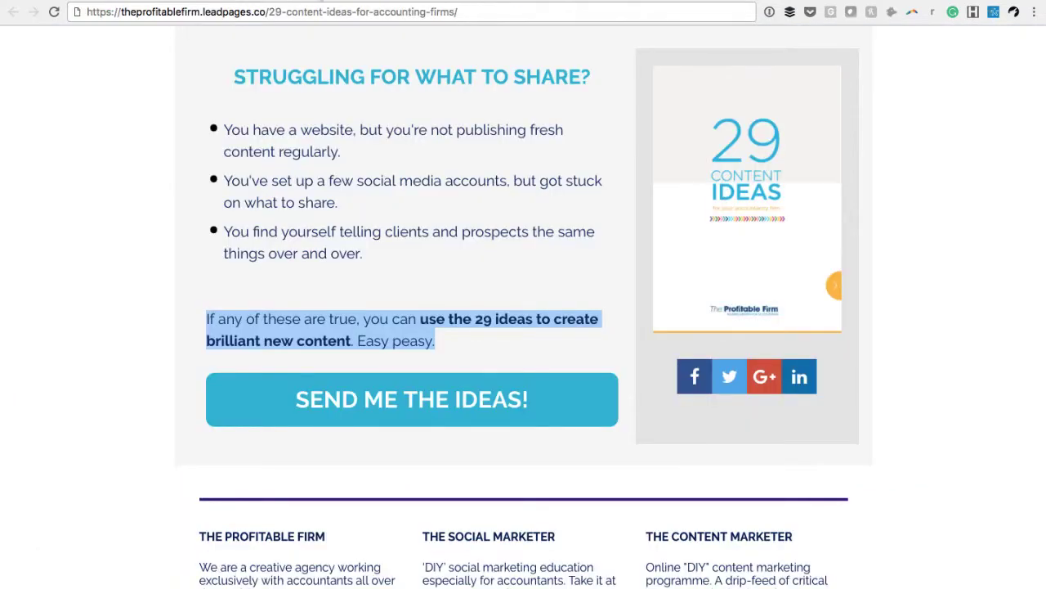
pyautogui.click(322, 1)
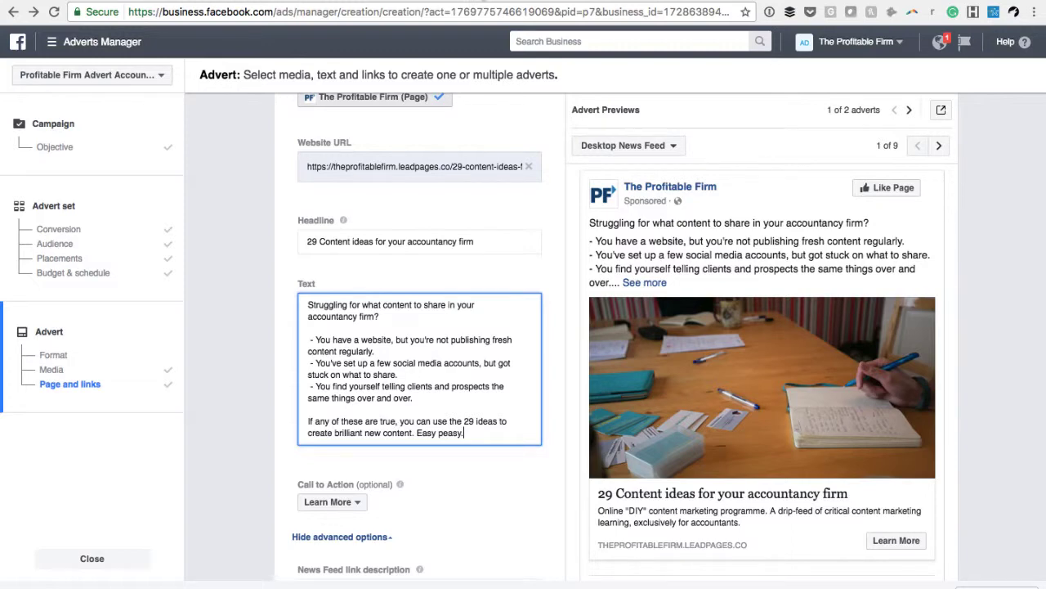
pyautogui.click(484, 0)
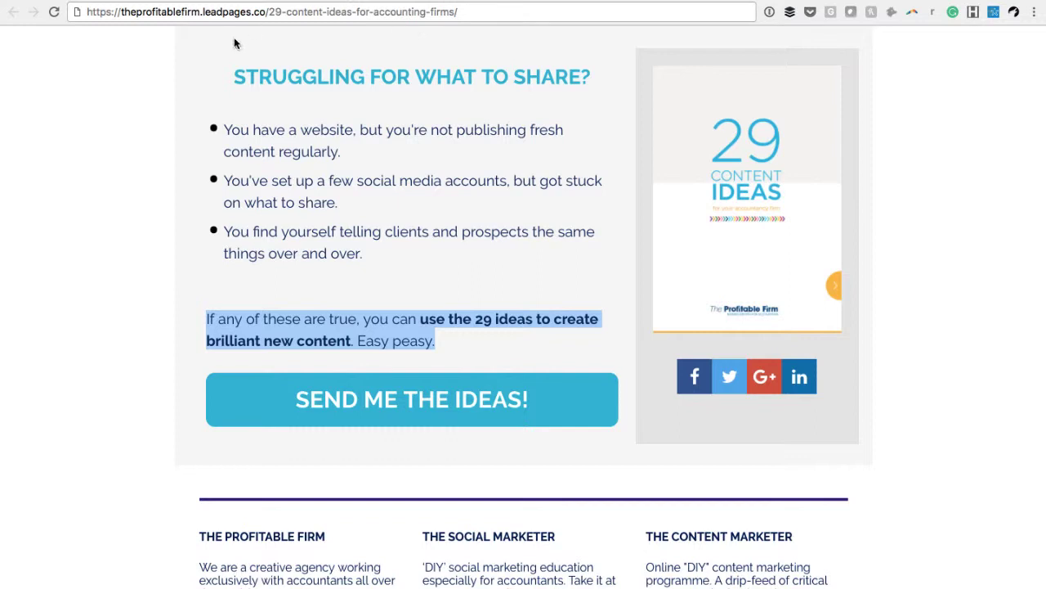
pyautogui.scroll(1, 467, 71)
pyautogui.scroll(4, 467, 70)
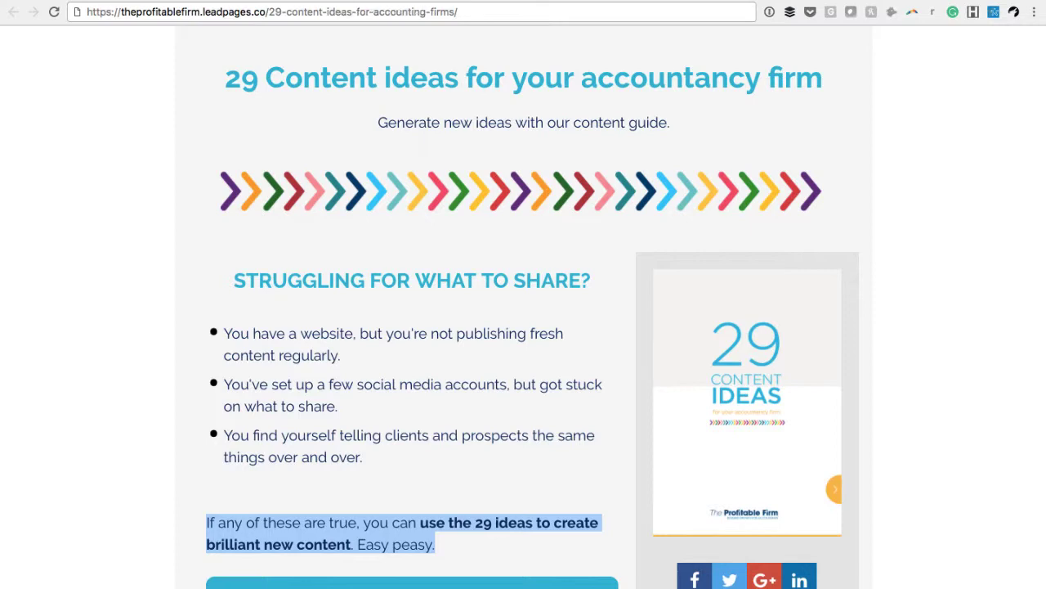
pyautogui.click(337, 1)
# Set the advert's call to action to Download
pyautogui.scroll(-3, 413, 358)
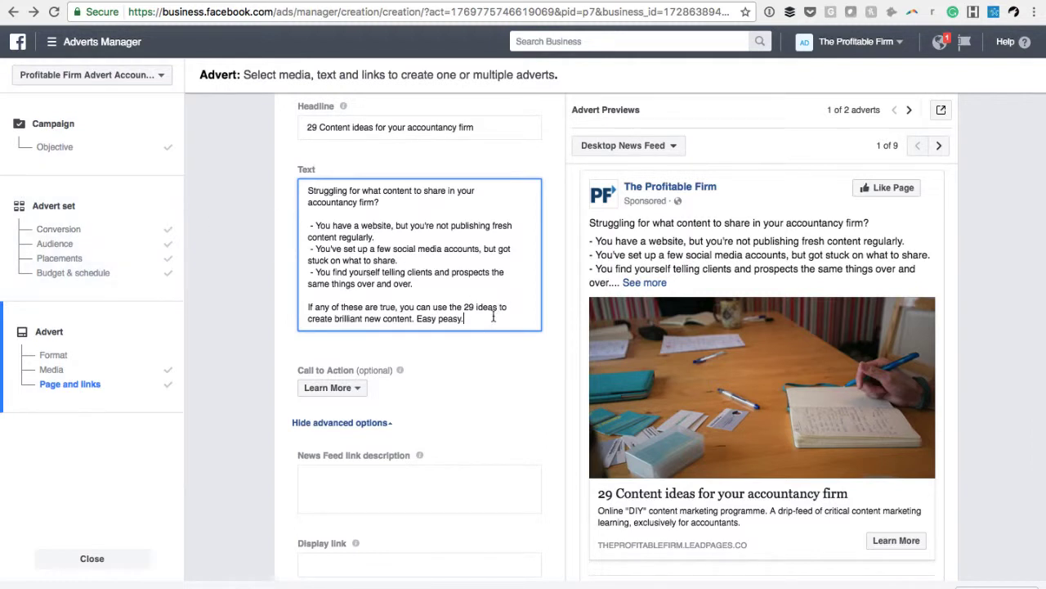
pyautogui.scroll(-1, 493, 316)
pyautogui.scroll(-2, 493, 316)
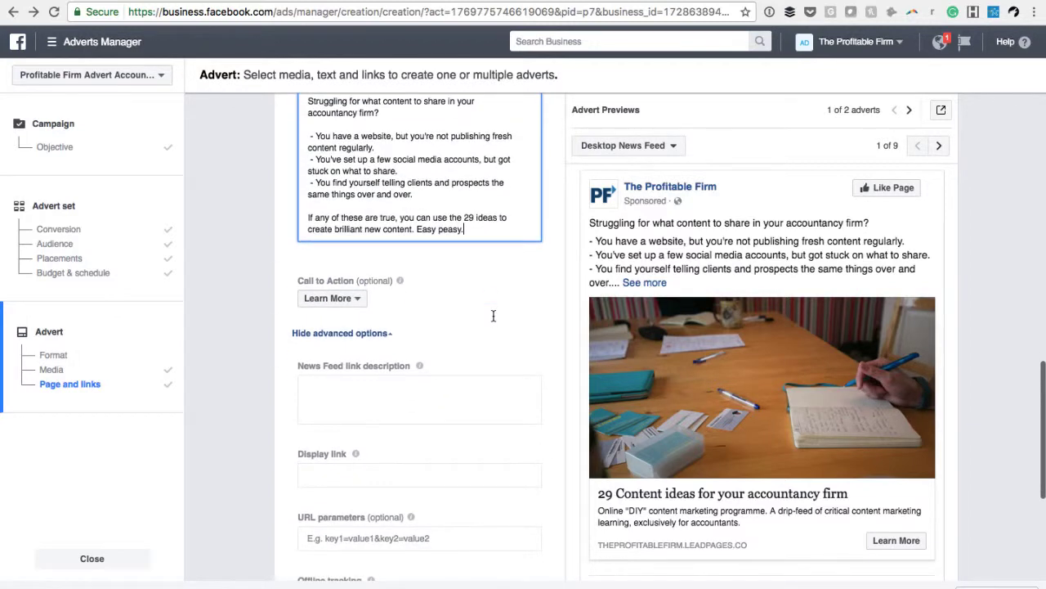
pyautogui.click(358, 247)
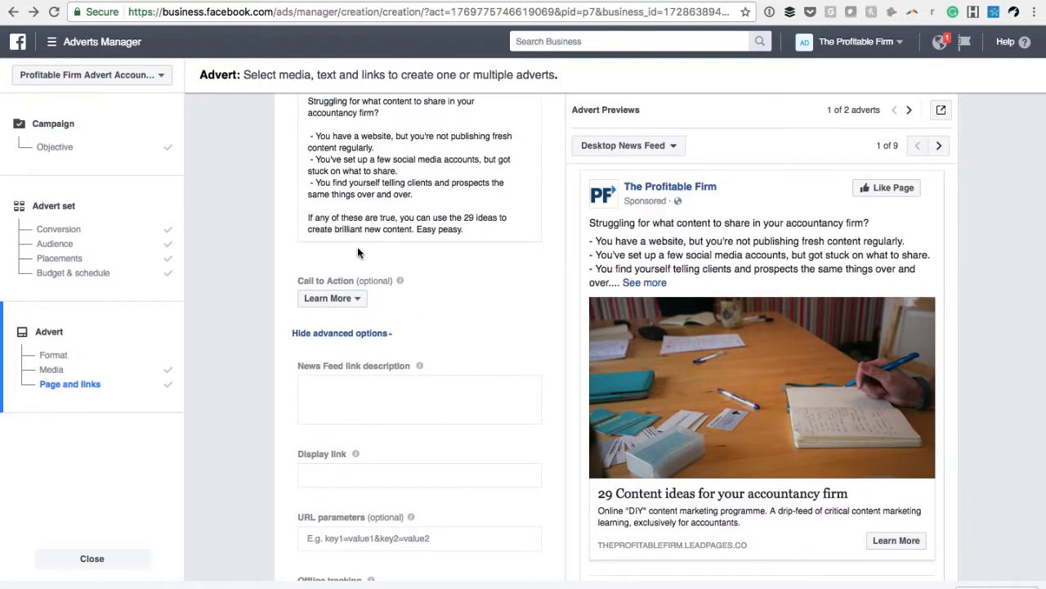
pyautogui.click(336, 299)
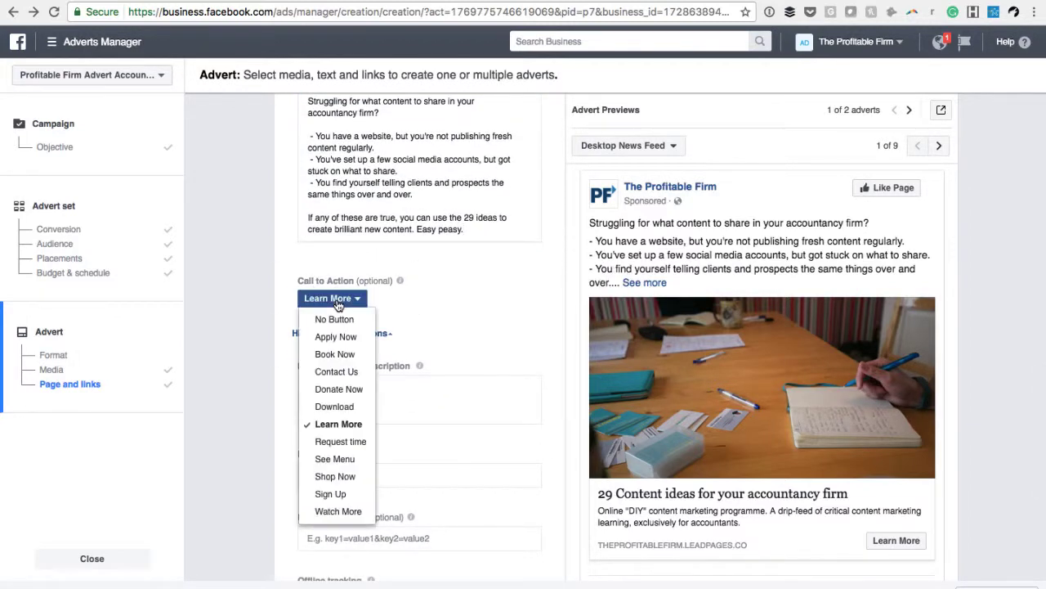
pyautogui.click(339, 407)
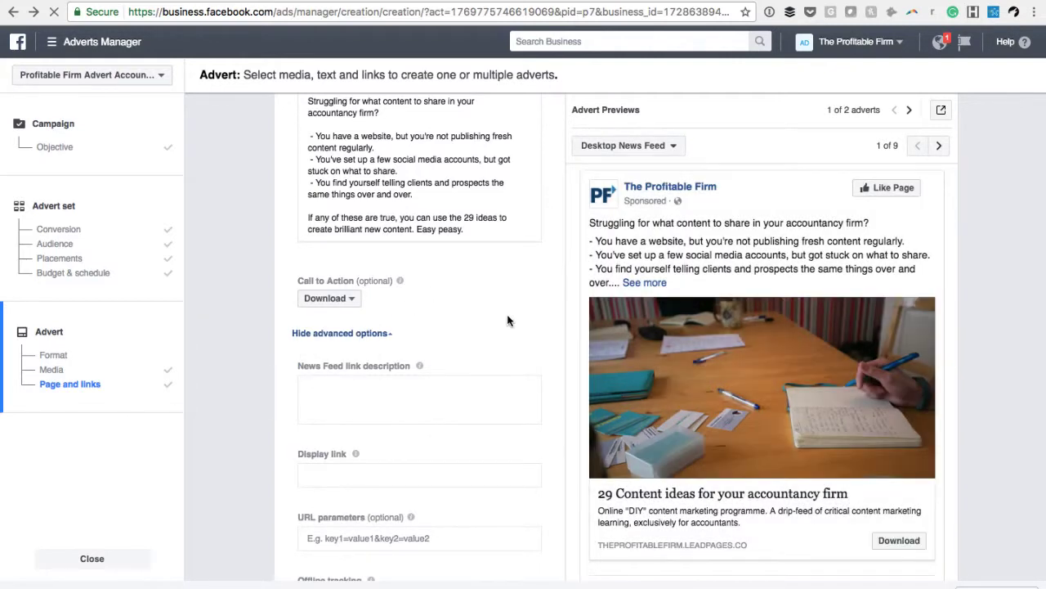
# Copy the landing page subtitle "Generate new ideas with our content guide." into the advert's News Feed link description
pyautogui.scroll(-3, 507, 321)
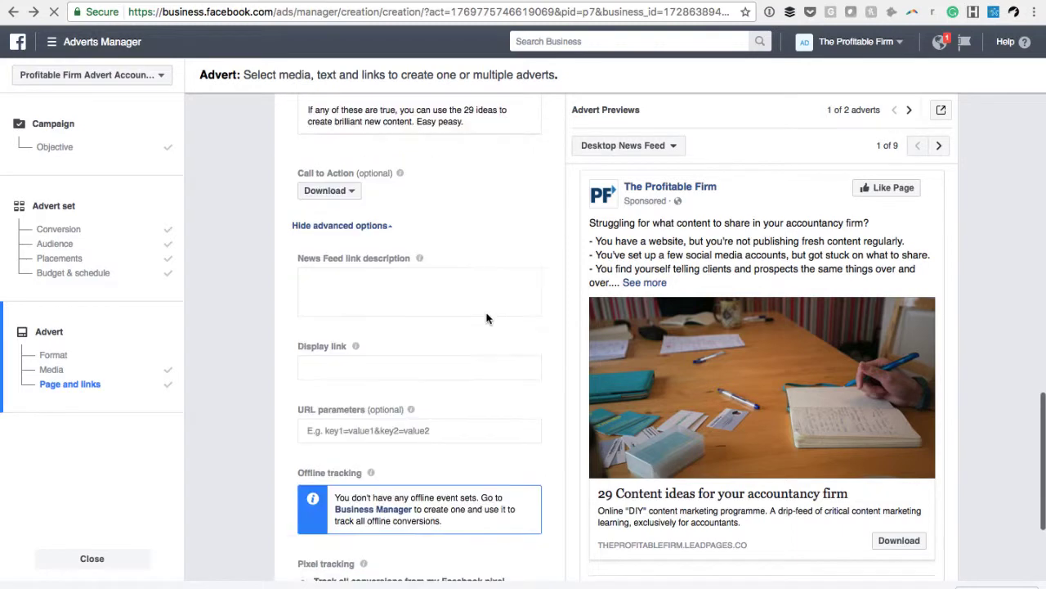
pyautogui.click(423, 275)
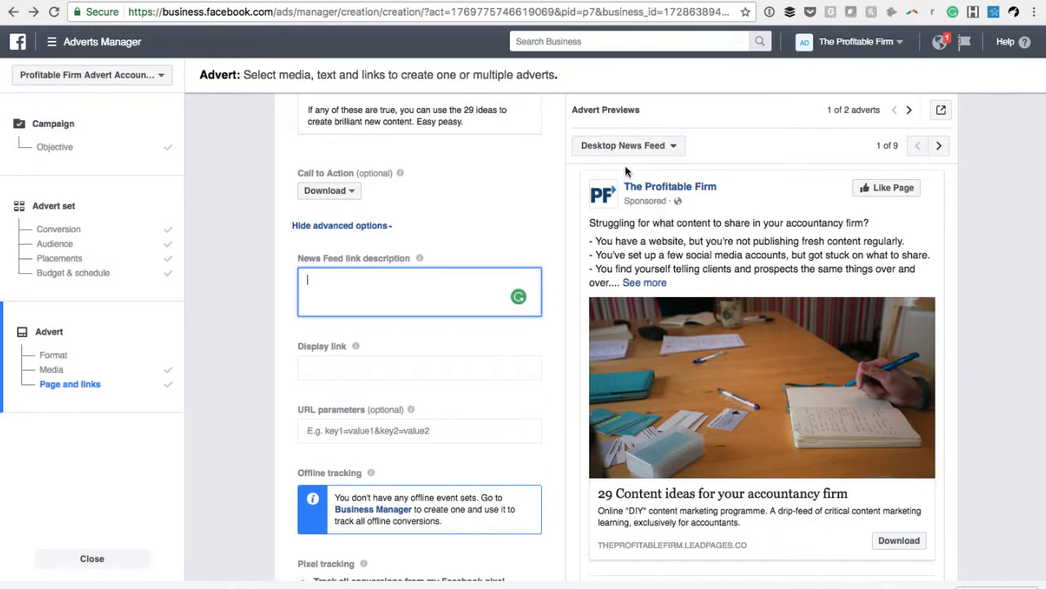
pyautogui.click(489, 1)
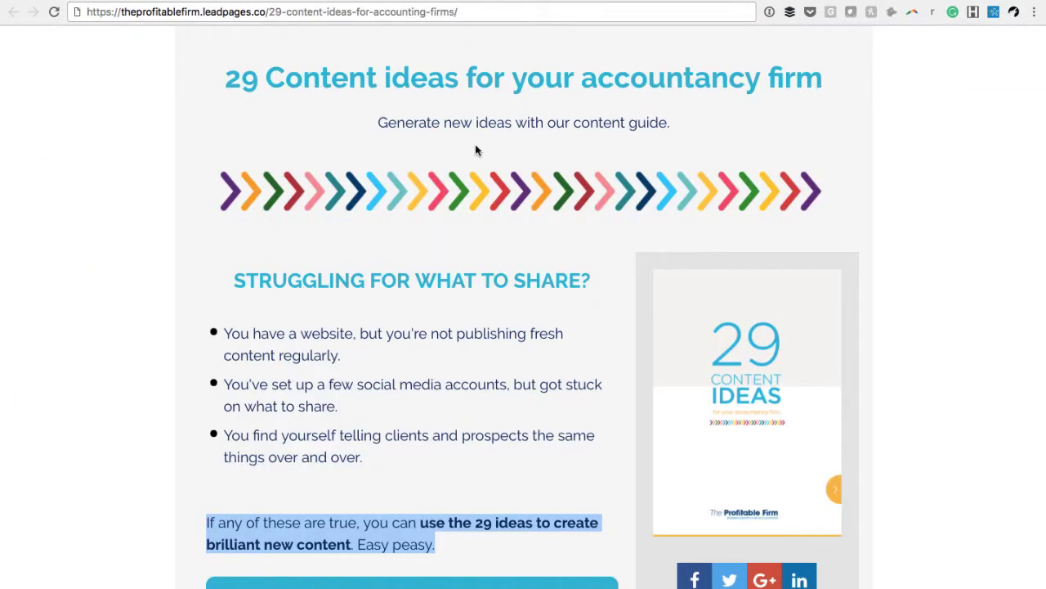
pyautogui.doubleClick(494, 120)
pyautogui.tripleClick(494, 121)
pyautogui.rightClick(495, 120)
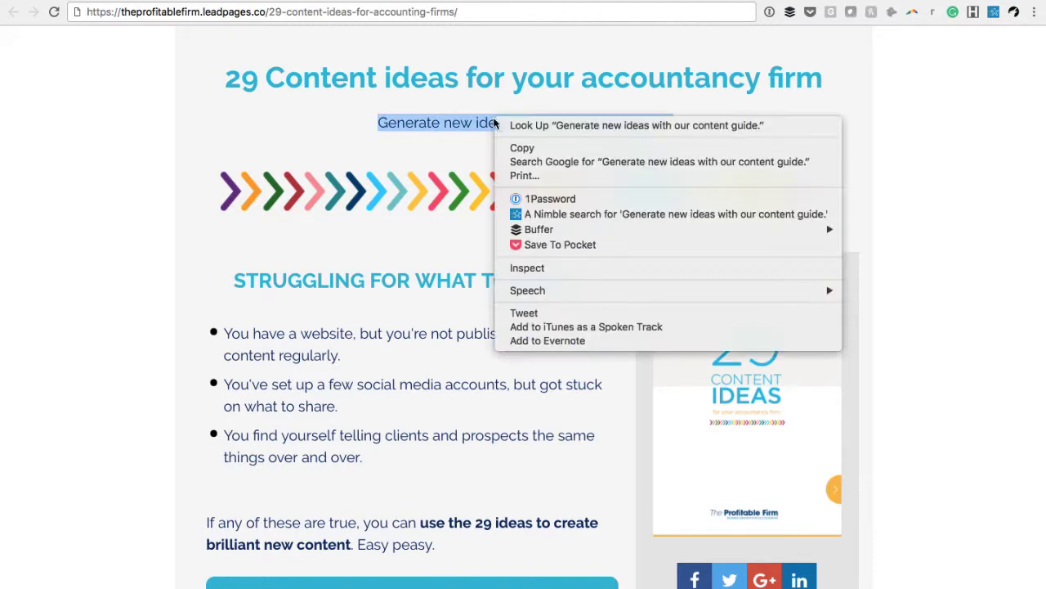
pyautogui.click(519, 149)
pyautogui.click(361, 0)
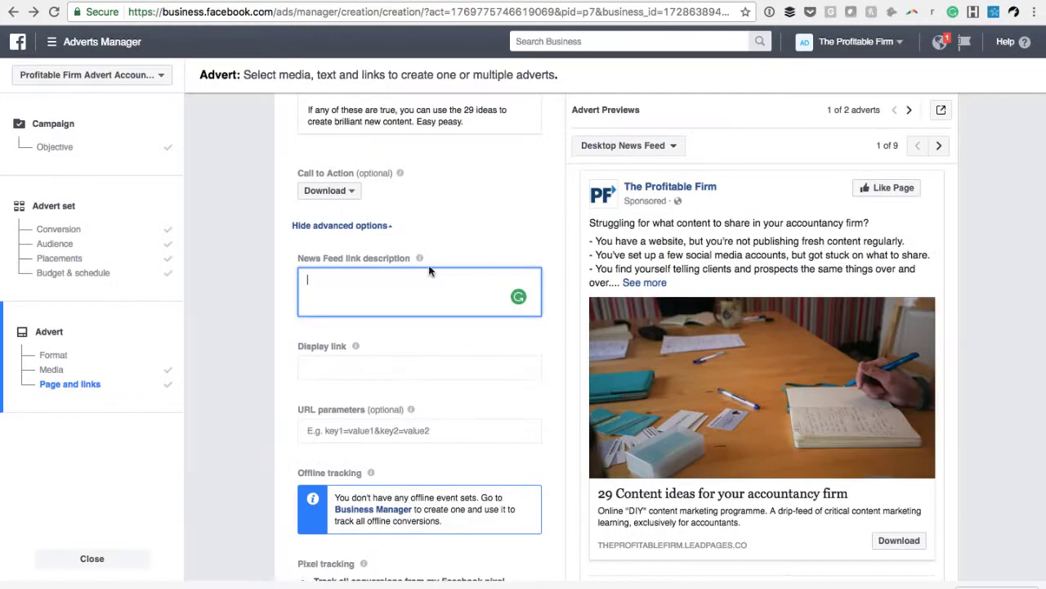
pyautogui.rightClick(381, 279)
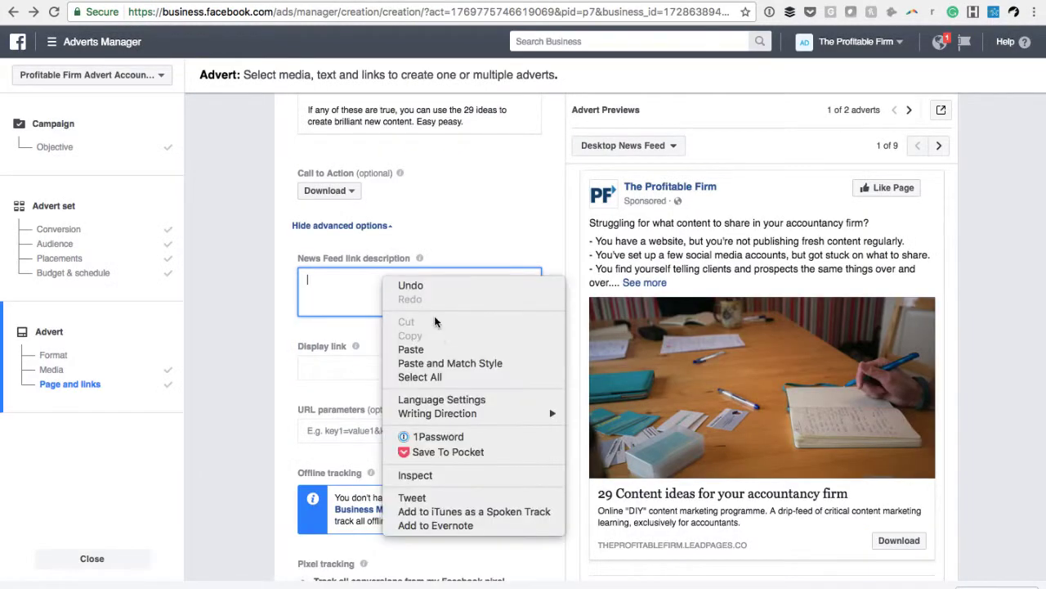
pyautogui.click(438, 349)
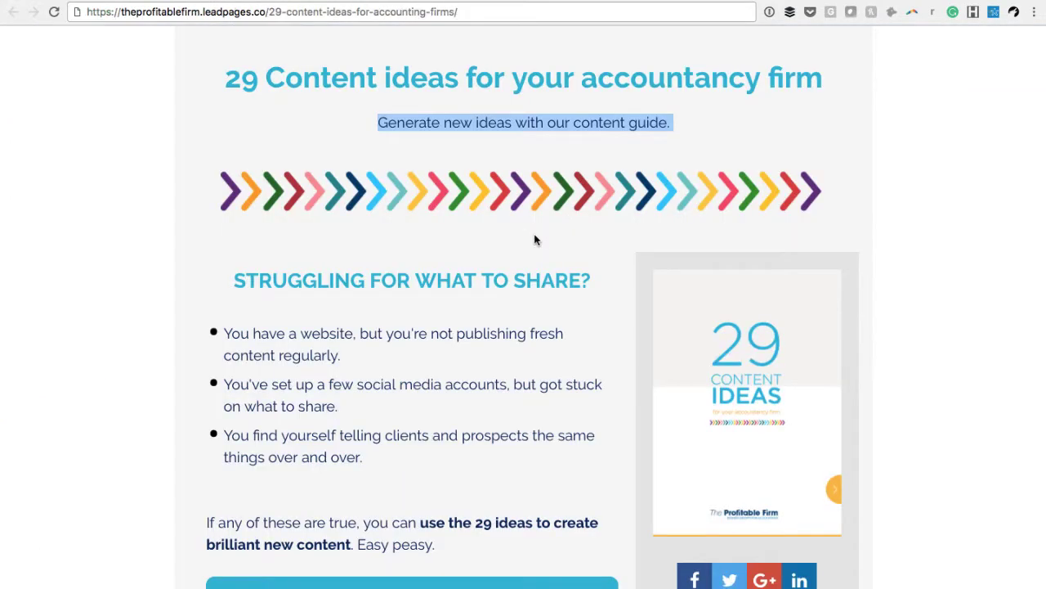
pyautogui.scroll(-4, 535, 236)
pyautogui.scroll(4, 535, 237)
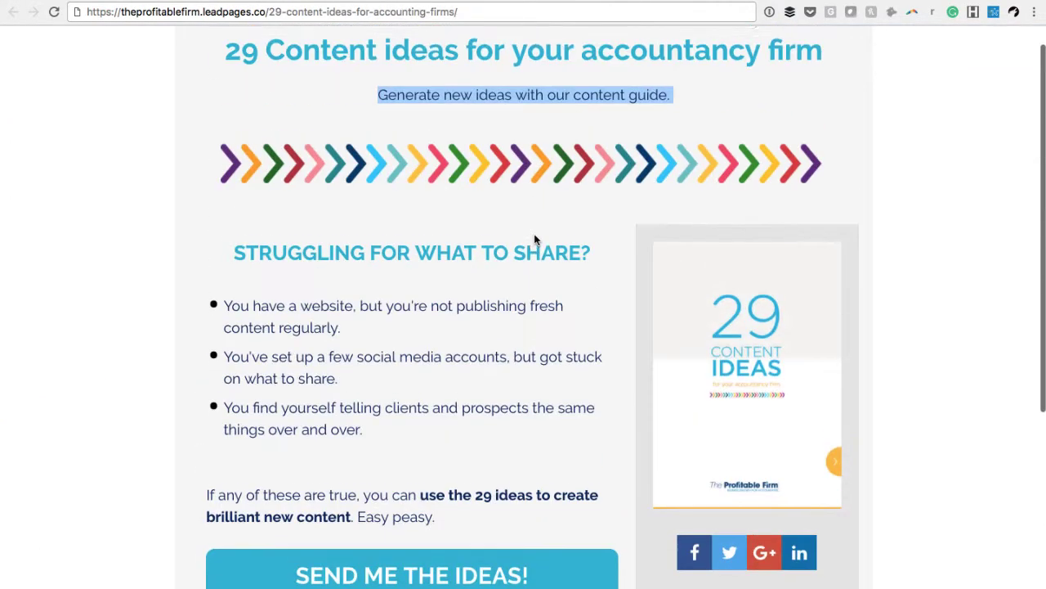
pyautogui.scroll(1, 535, 239)
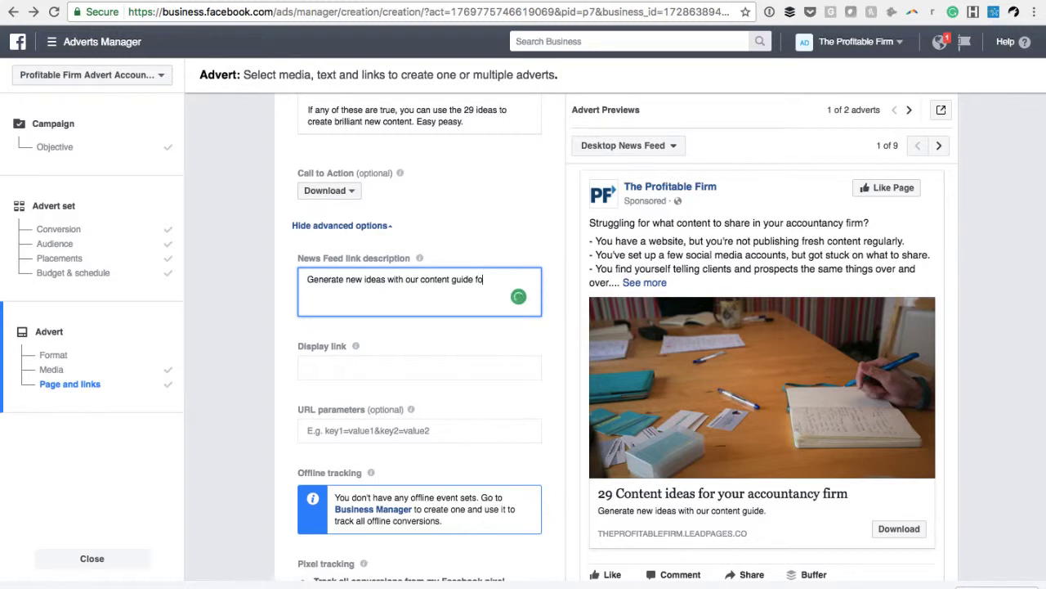
pyautogui.write('r')
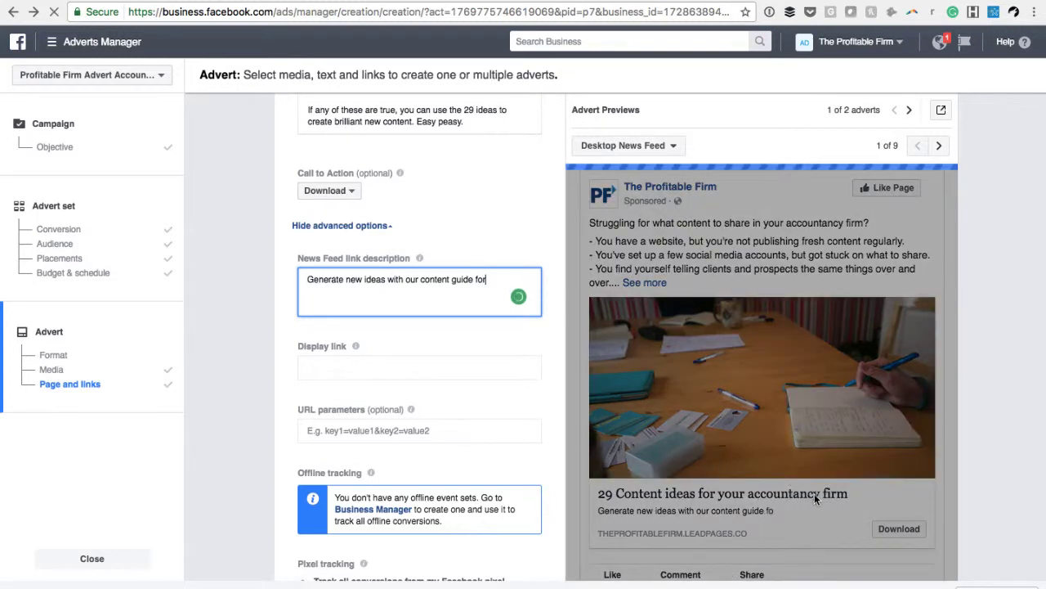
pyautogui.moveTo(488, 278); pyautogui.dragTo(464, 279)
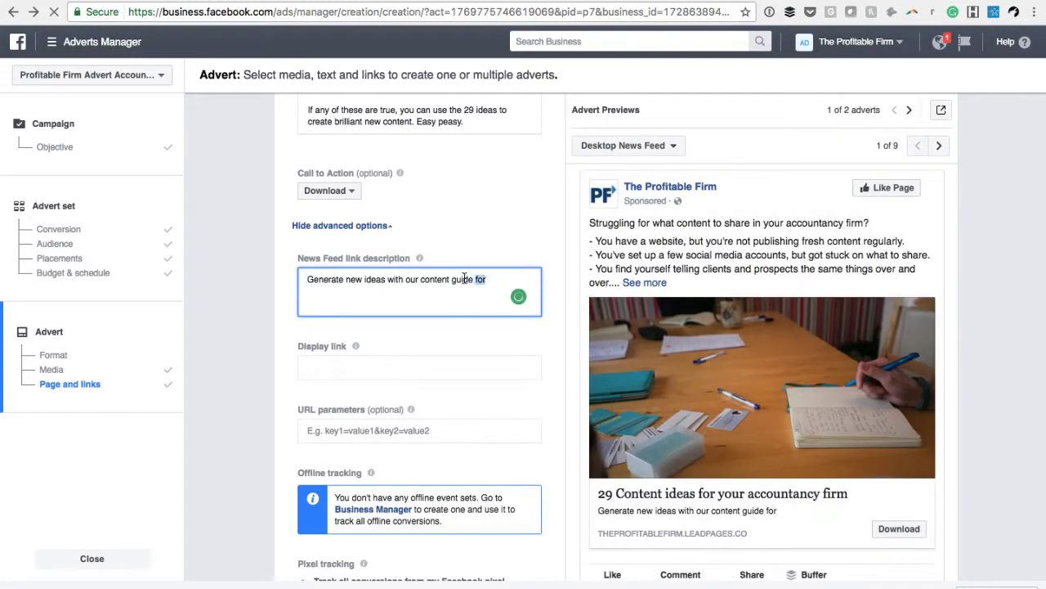
pyautogui.press('BackSpace')
pyautogui.write('.')
# Set the advert's display link to theprofitablefirm.com/29-content-ideas
pyautogui.scroll(-1, 659, 515)
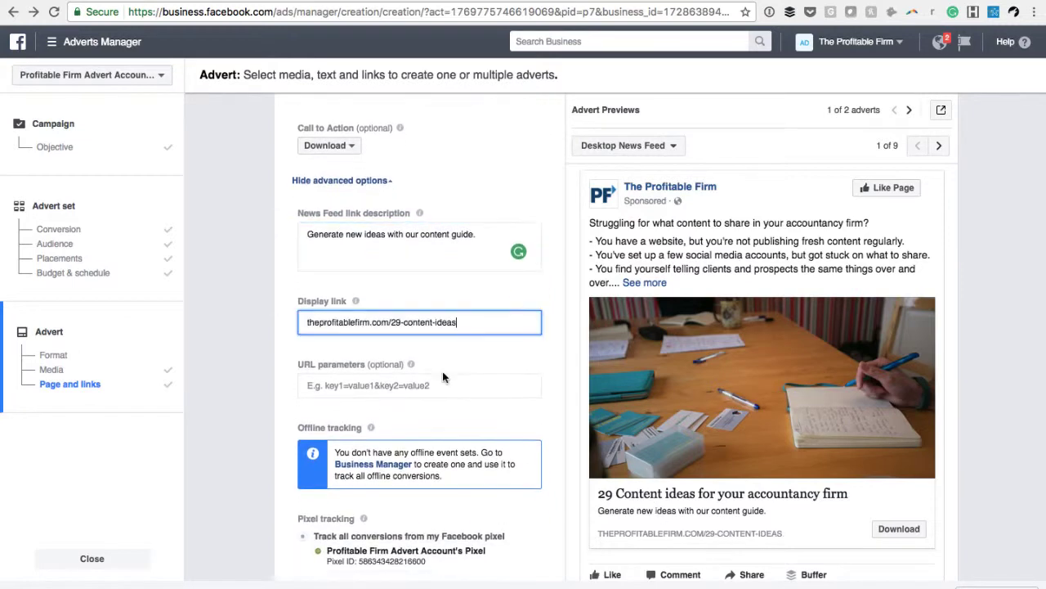
pyautogui.scroll(-3, 443, 375)
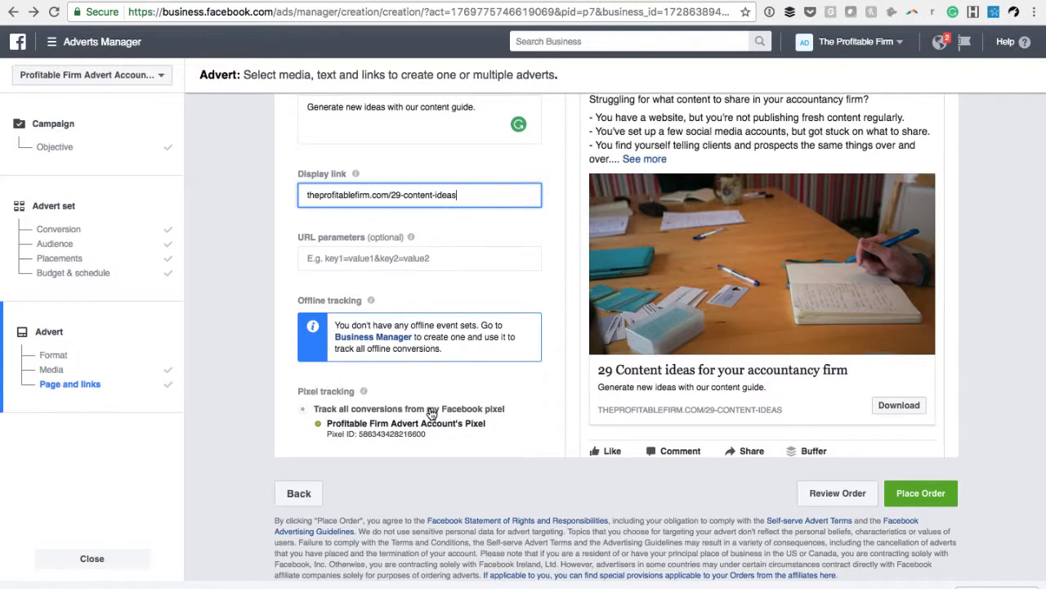
pyautogui.scroll(5, 432, 413)
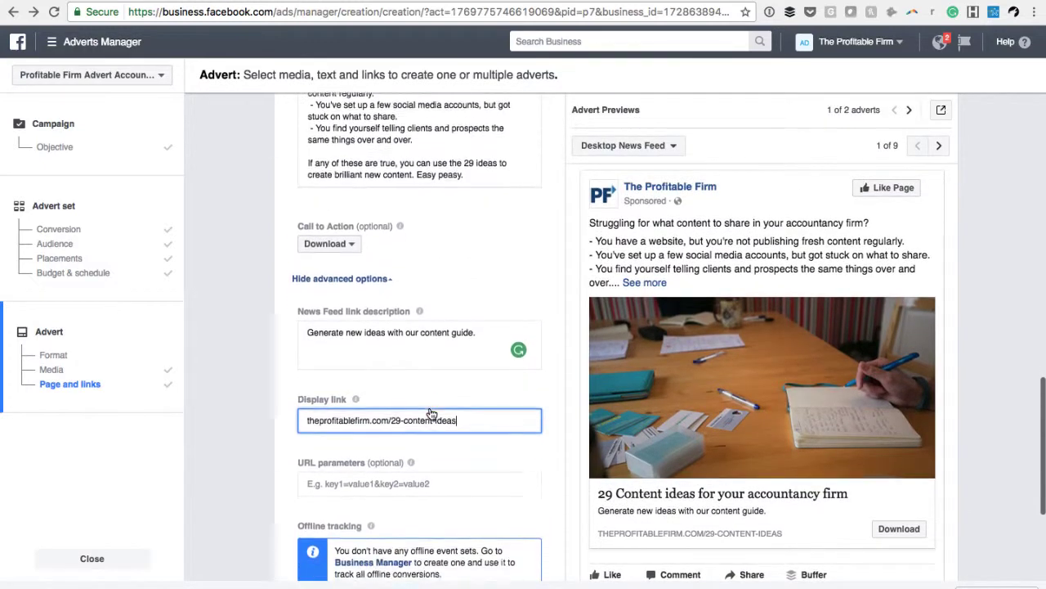
pyautogui.scroll(-1, 432, 413)
# Review the advert previews across the different placements, including feature phone, Instant Articles and Audience Network banner, and return to Desktop News Feed
pyautogui.click(907, 111)
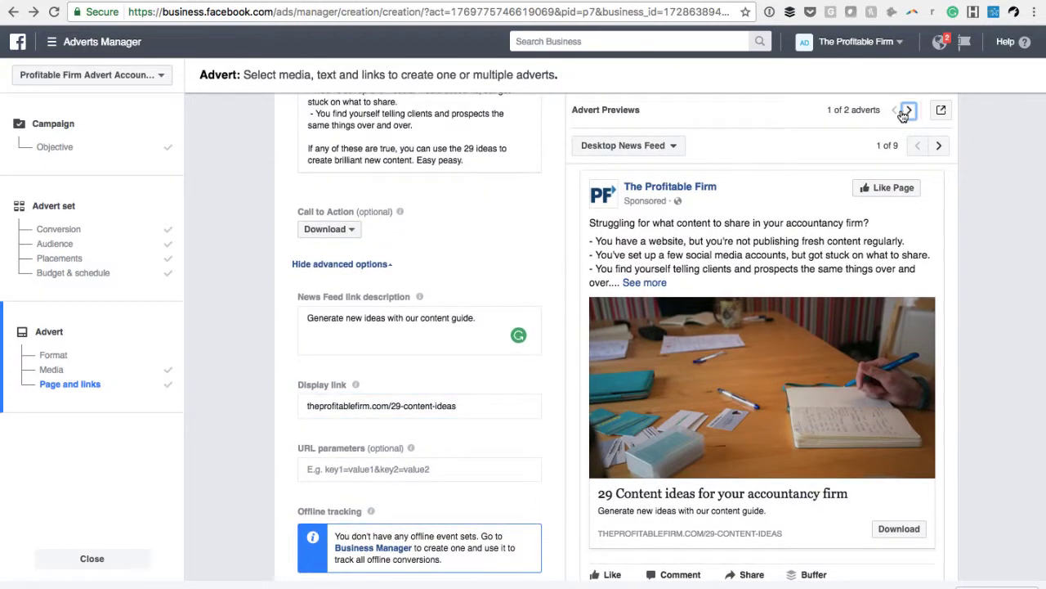
pyautogui.click(895, 109)
pyautogui.click(939, 146)
pyautogui.click(940, 146)
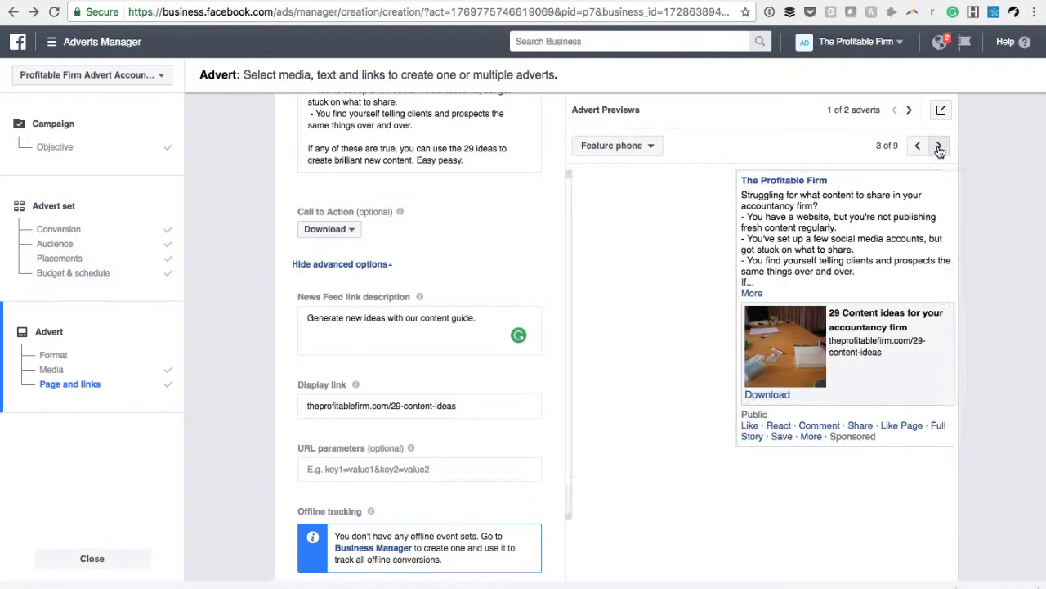
pyautogui.click(940, 145)
pyautogui.click(939, 145)
pyautogui.click(939, 146)
pyautogui.click(939, 145)
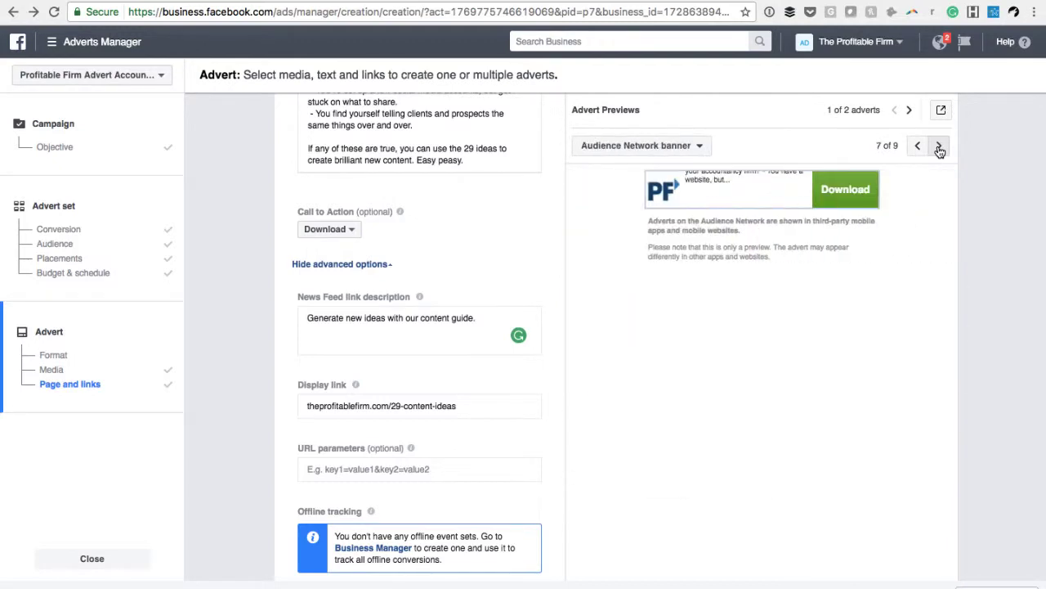
pyautogui.click(939, 145)
pyautogui.click(917, 145)
pyautogui.click(918, 145)
pyautogui.click(918, 146)
pyautogui.click(918, 146)
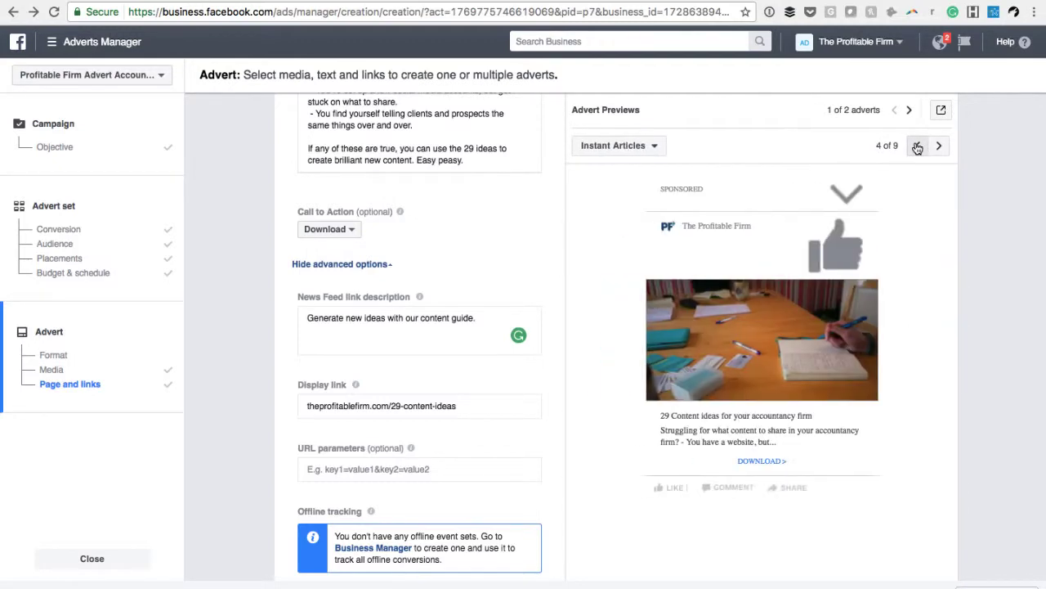
pyautogui.click(917, 146)
pyautogui.click(917, 146)
pyautogui.click(917, 145)
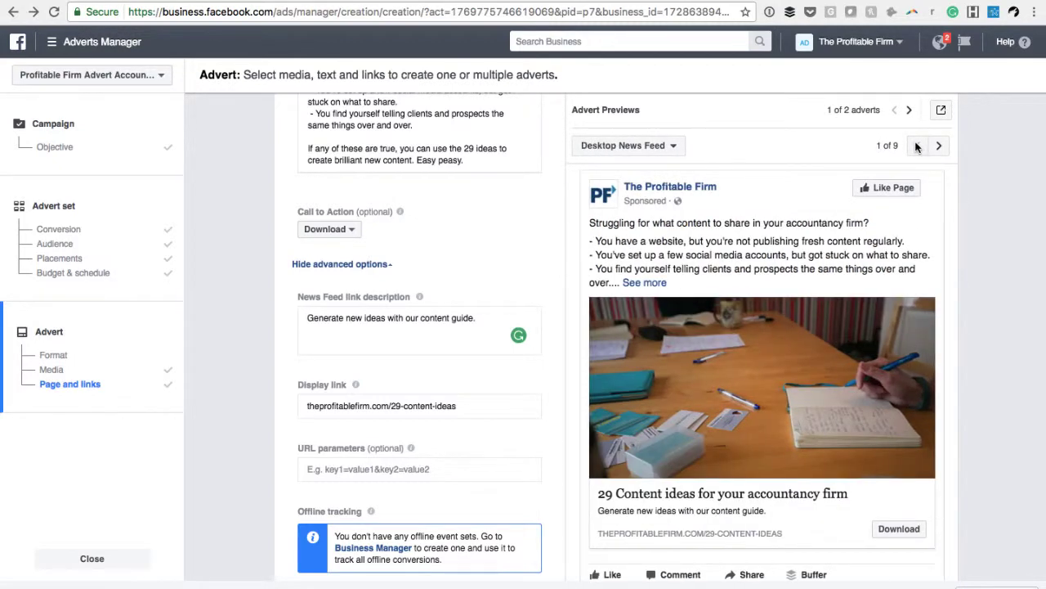
# Place the order for the adverts and continue to the campaign's advert set overview
pyautogui.scroll(-5, 977, 309)
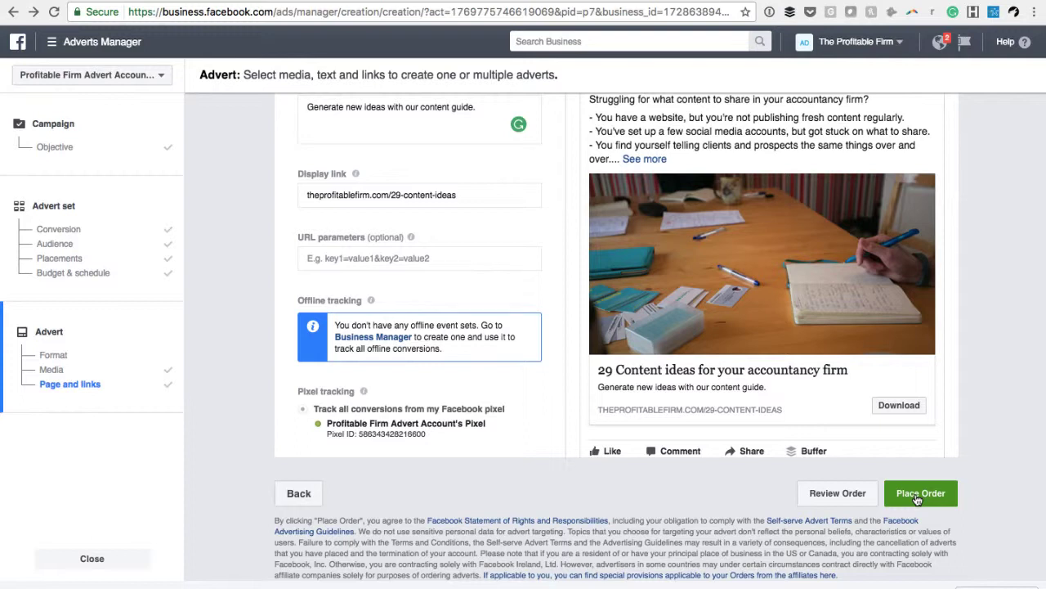
pyautogui.click(919, 494)
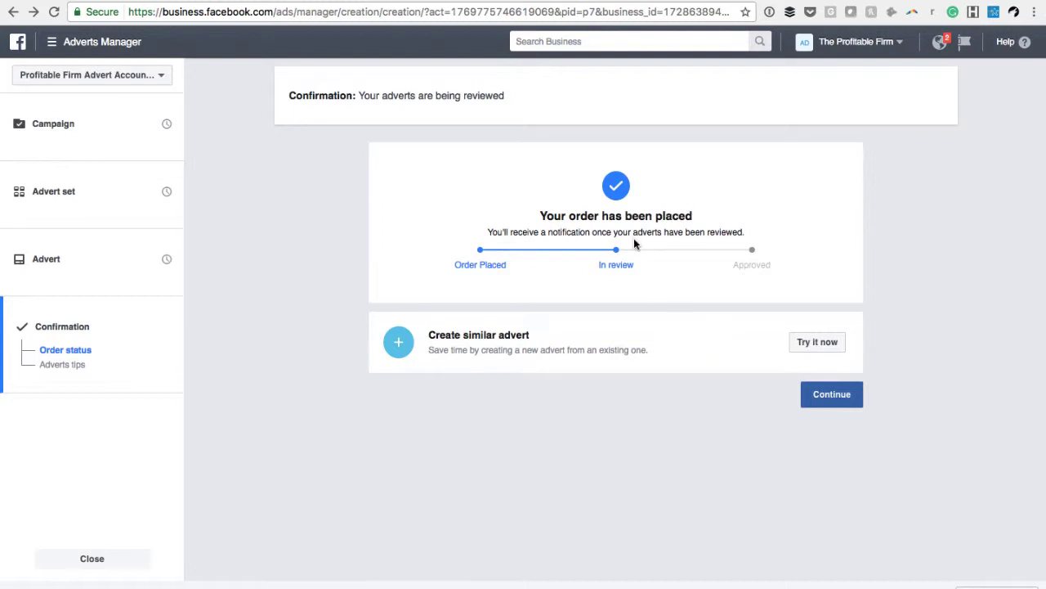
pyautogui.click(825, 396)
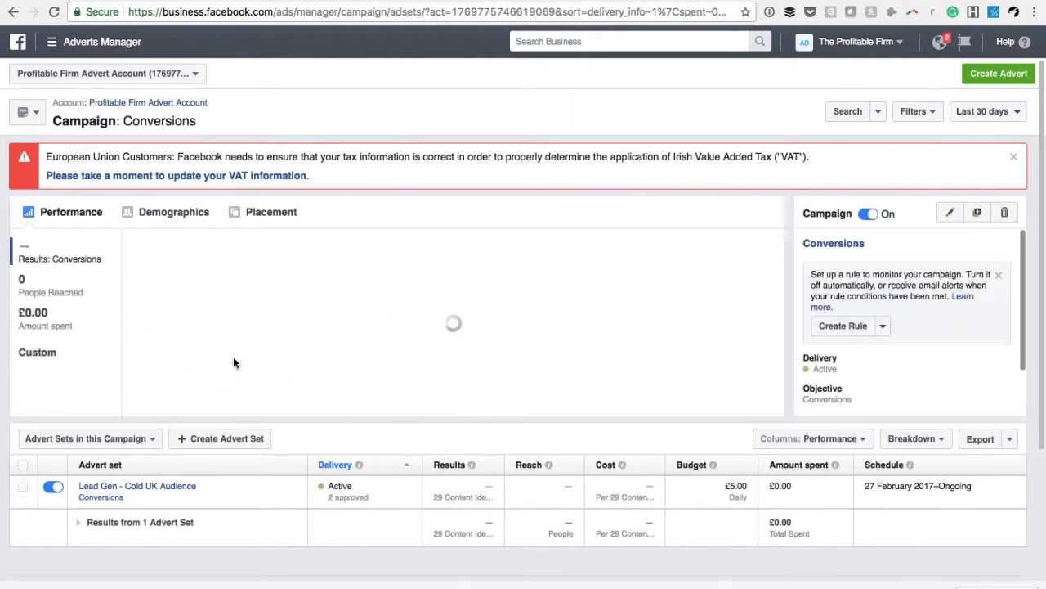
pyautogui.scroll(-2, 233, 360)
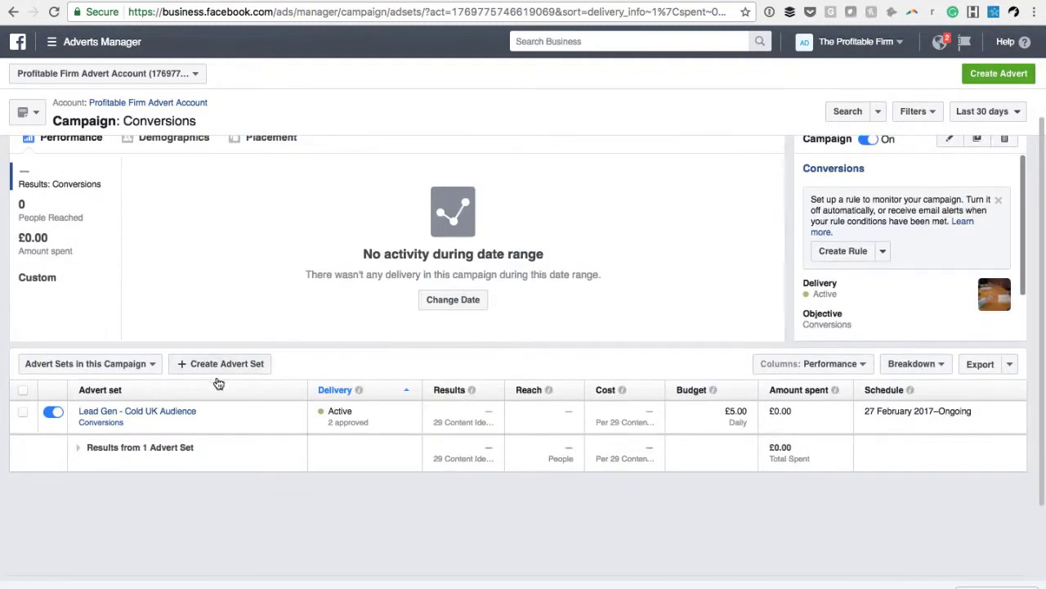
# Open the Lead Gen - Cold UK Audience advert set and review the adverts it contains
pyautogui.scroll(1, 151, 417)
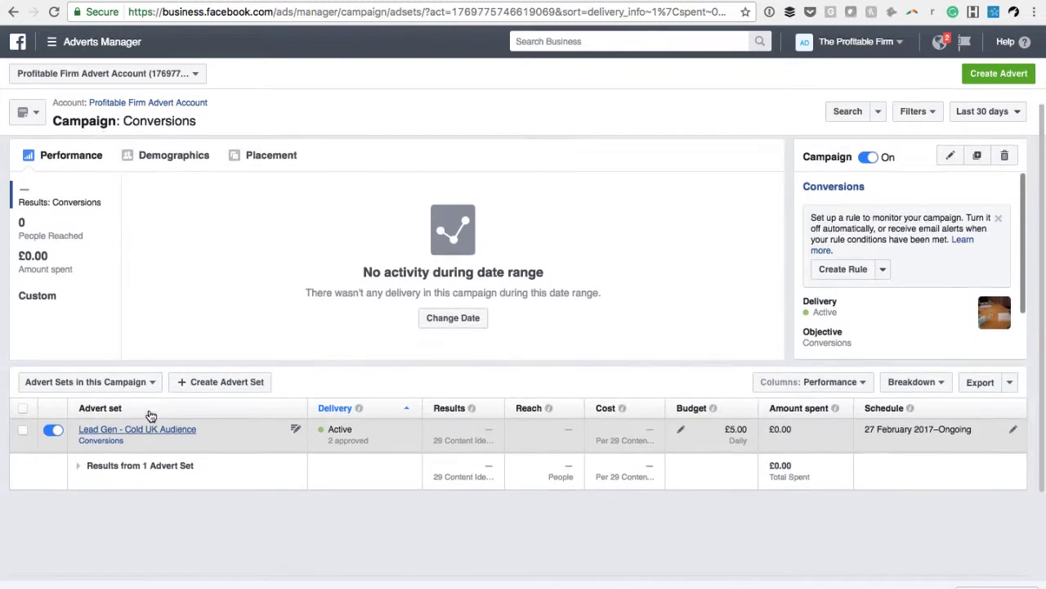
pyautogui.click(161, 429)
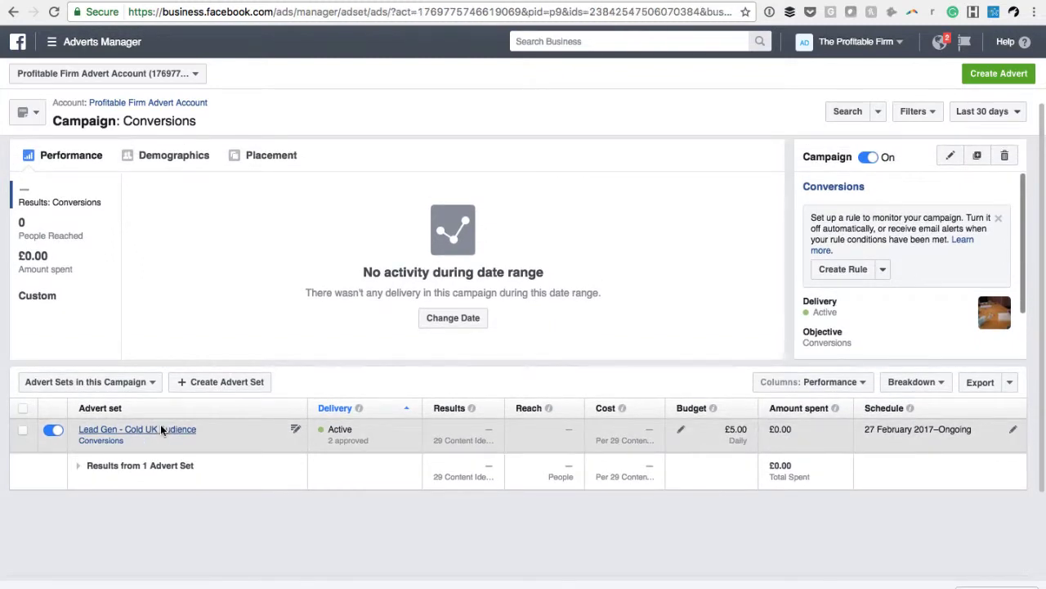
pyautogui.scroll(-2, 286, 461)
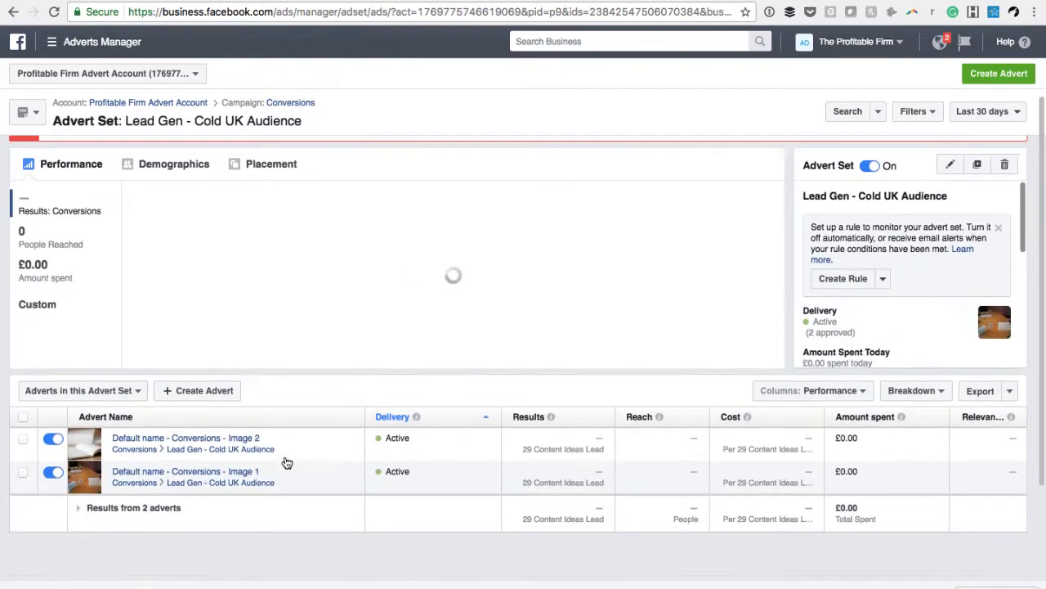
pyautogui.scroll(1, 404, 370)
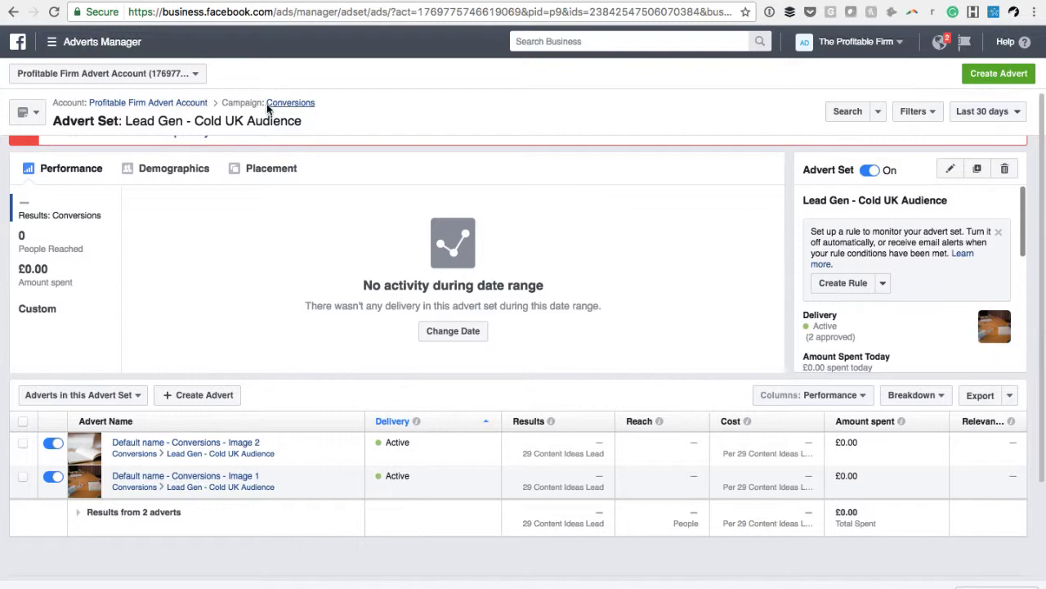
pyautogui.scroll(2, 227, 314)
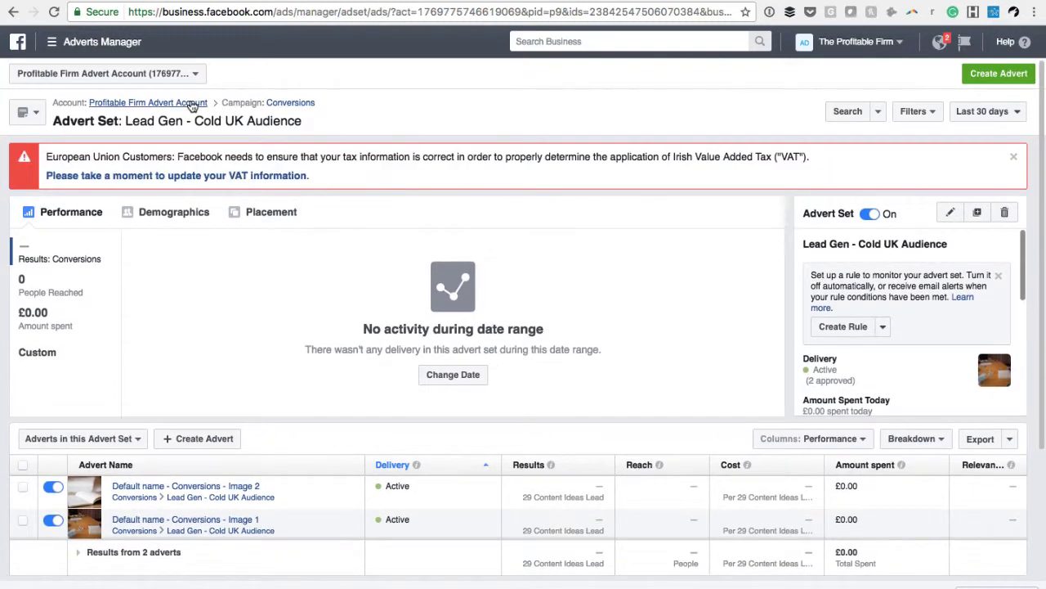
# Return to the Conversions campaign's advert set overview and view the explanation of the Results metric
pyautogui.click(291, 106)
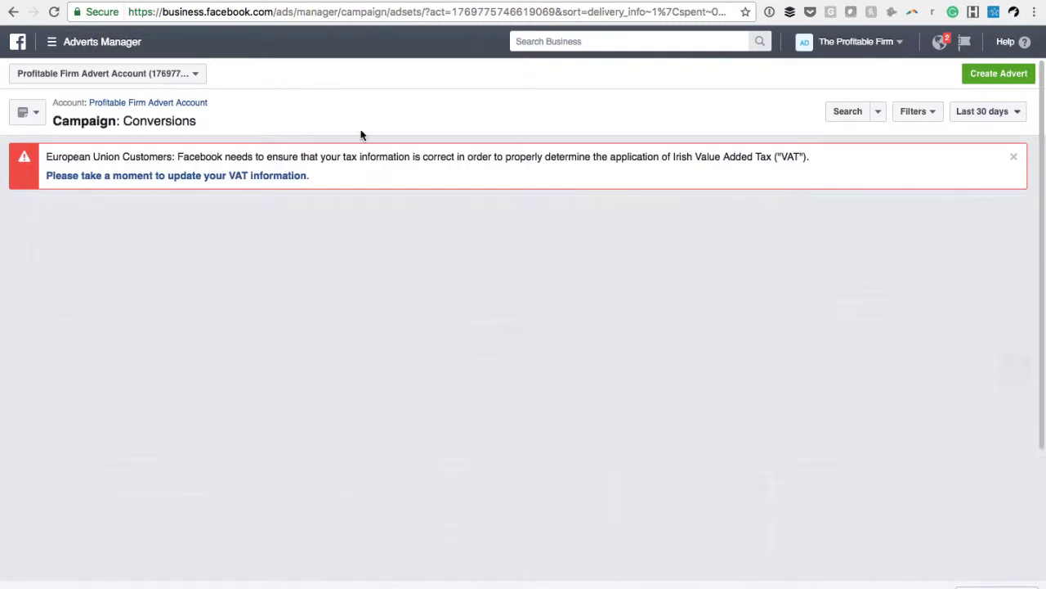
pyautogui.scroll(-3, 340, 271)
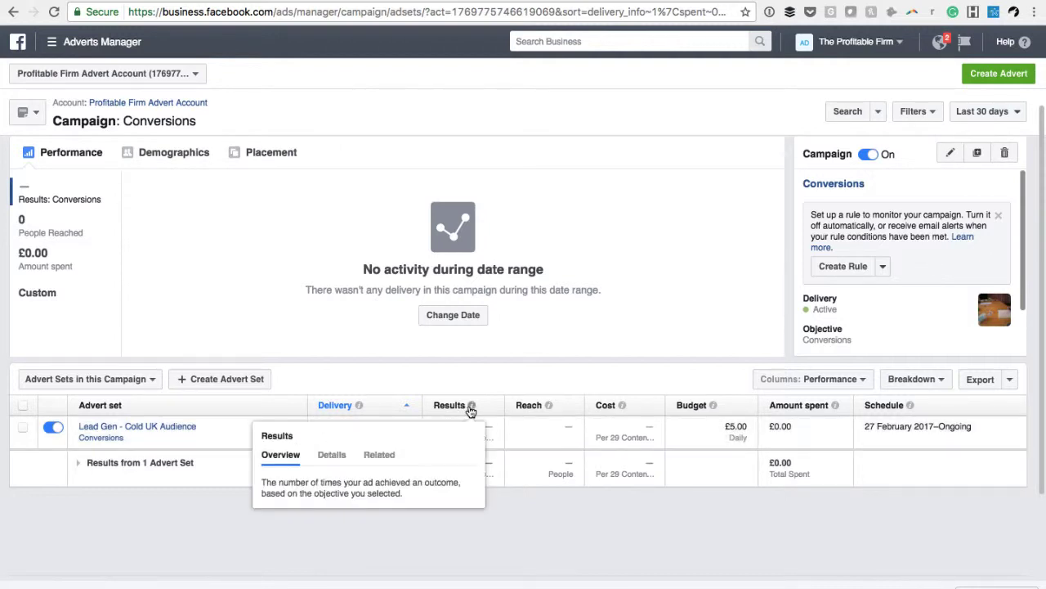
pyautogui.moveTo(471, 408)
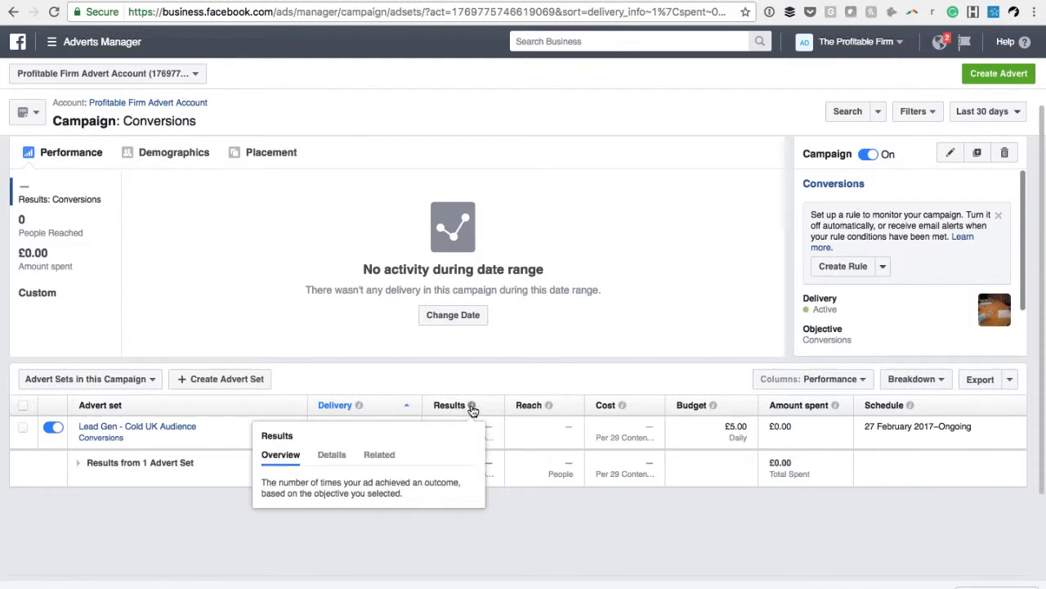